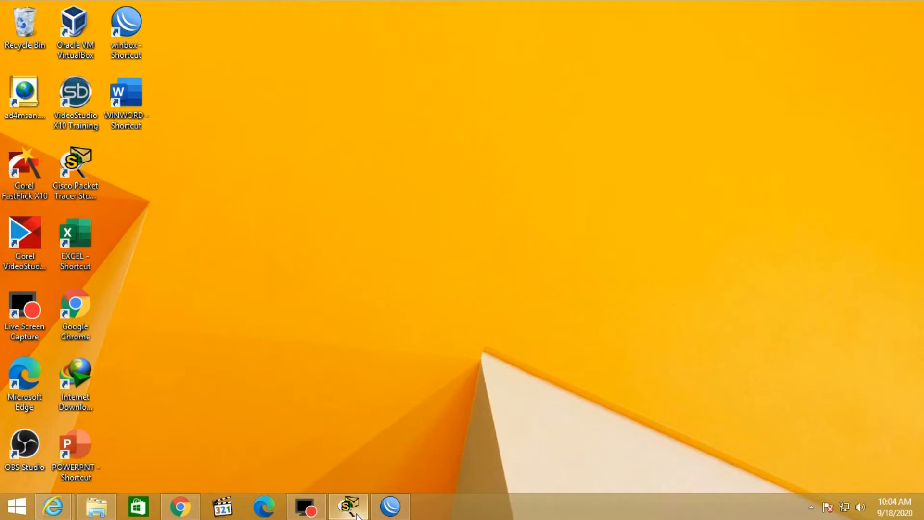
Switch to Cisco Packet Tracer and review the topology linking the internet cloud, the router's ETHER1 and ETHER2 ports, and PC0
click(345, 515)
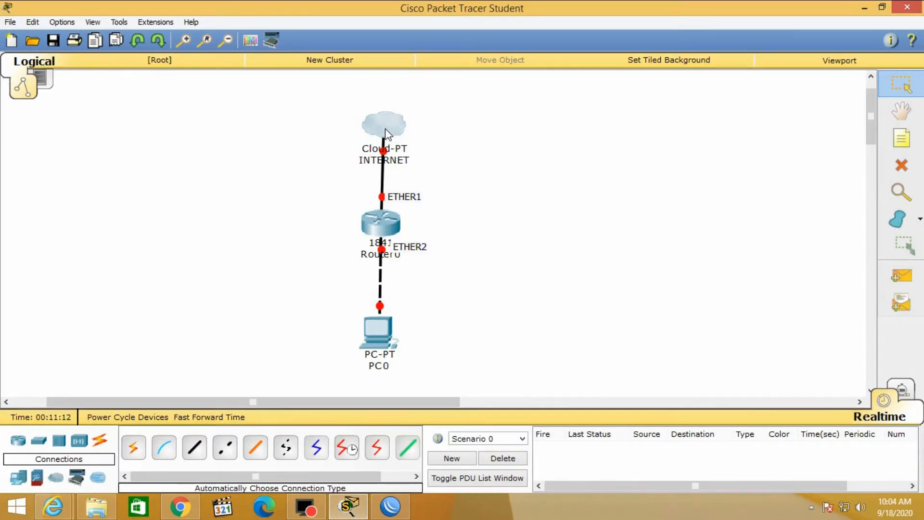
drag(390, 129, 387, 134)
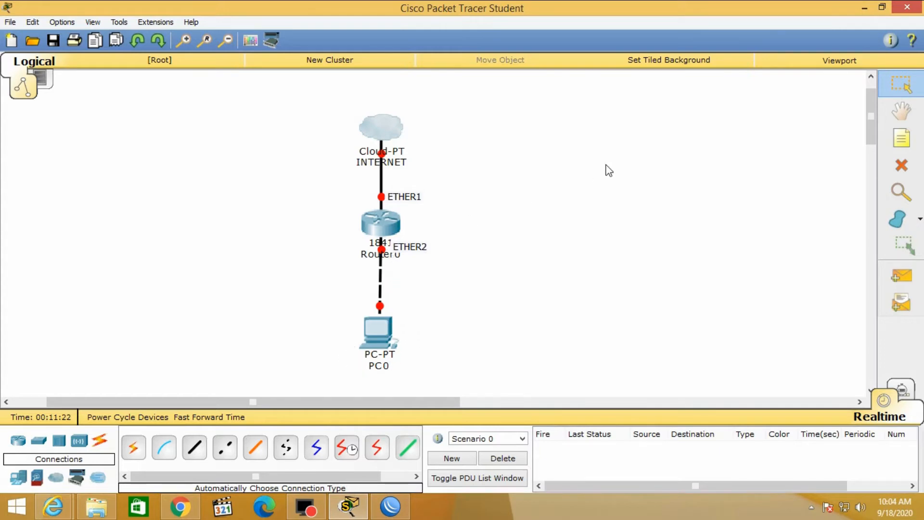
click(865, 8)
Switch to WinBox, connect to the discovered MikroTik neighbor by MAC address as admin, and clear the leftover Firewall window from the maximized session
click(395, 515)
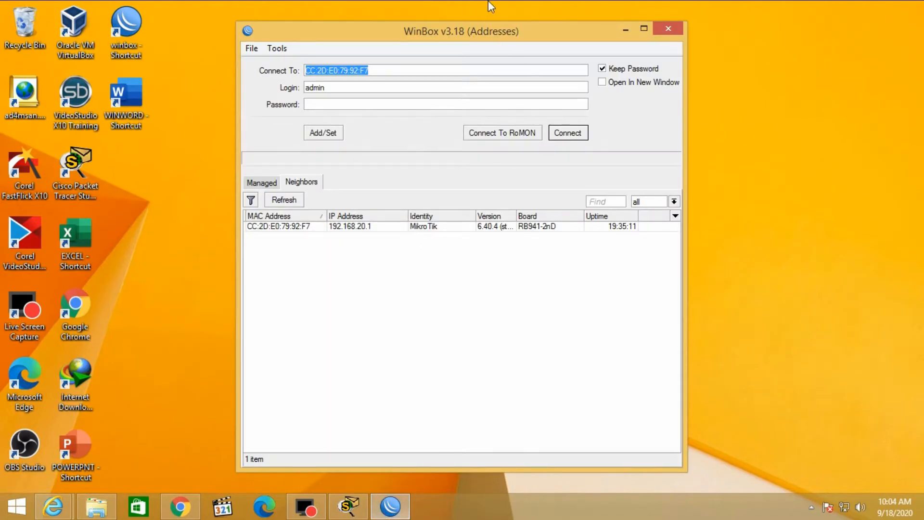
drag(466, 39, 457, 43)
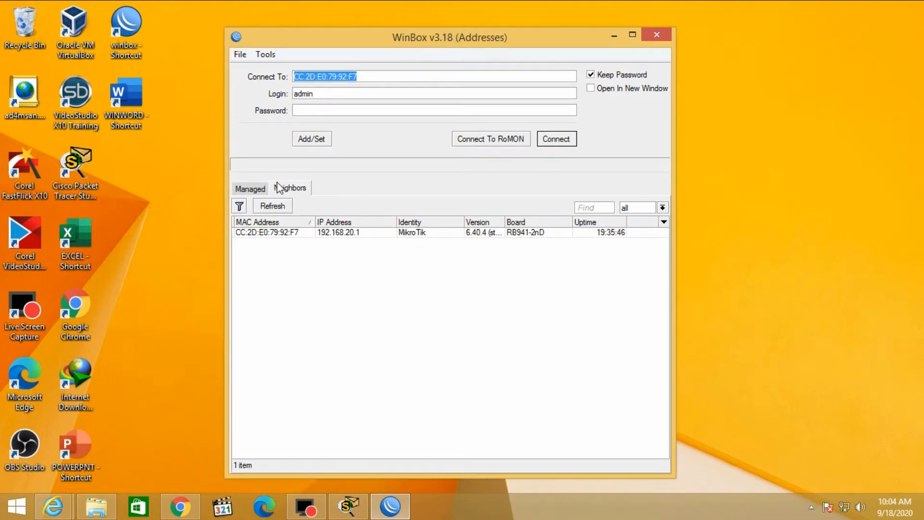
click(252, 189)
click(280, 189)
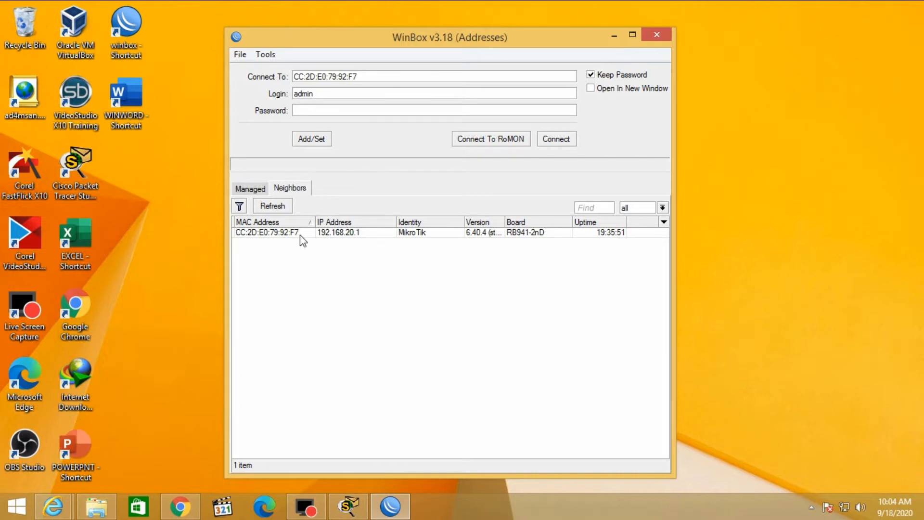
click(277, 233)
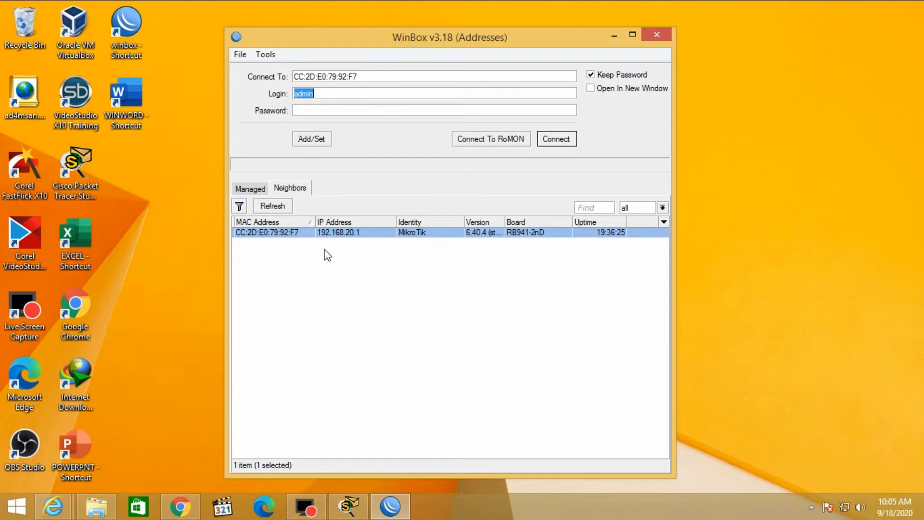
click(288, 233)
click(343, 232)
click(281, 235)
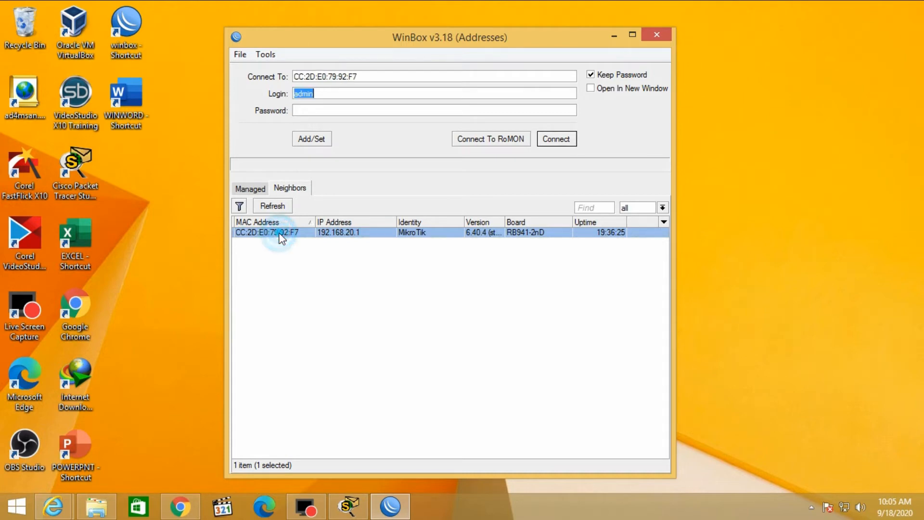
click(557, 139)
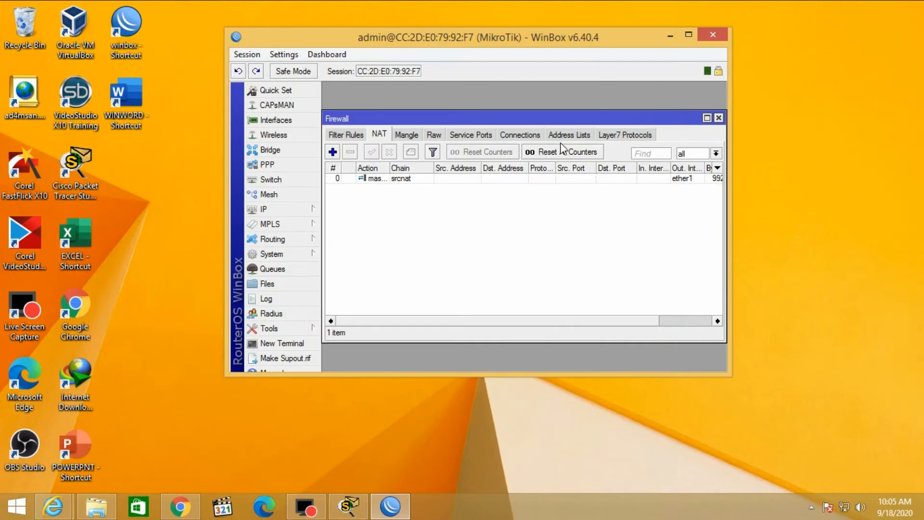
click(688, 35)
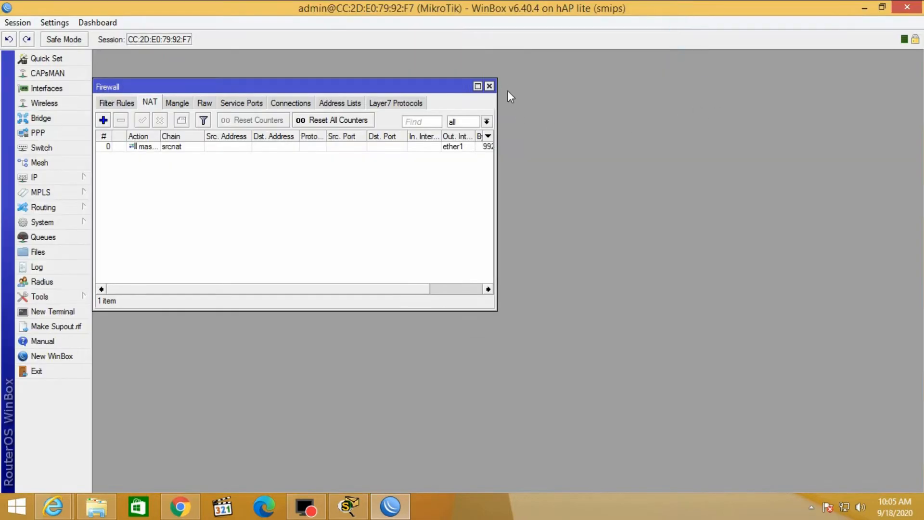
click(489, 87)
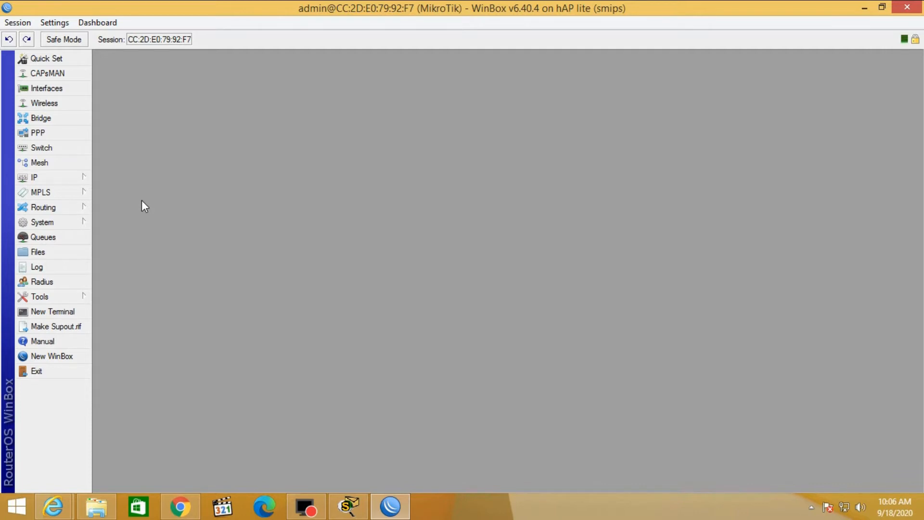
Reset the router's configuration with No Default Configuration and Do Not Backup enabled, and confirm the reboot
click(64, 224)
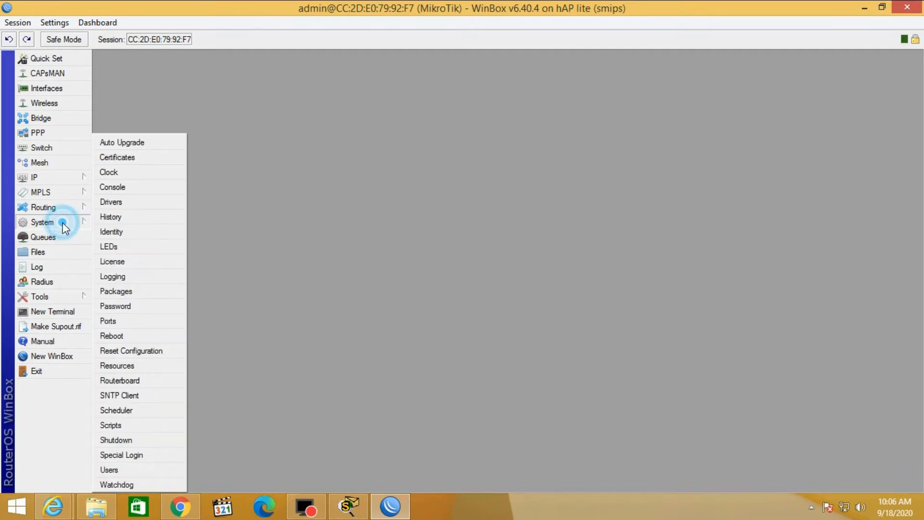
click(164, 353)
drag(553, 235, 524, 177)
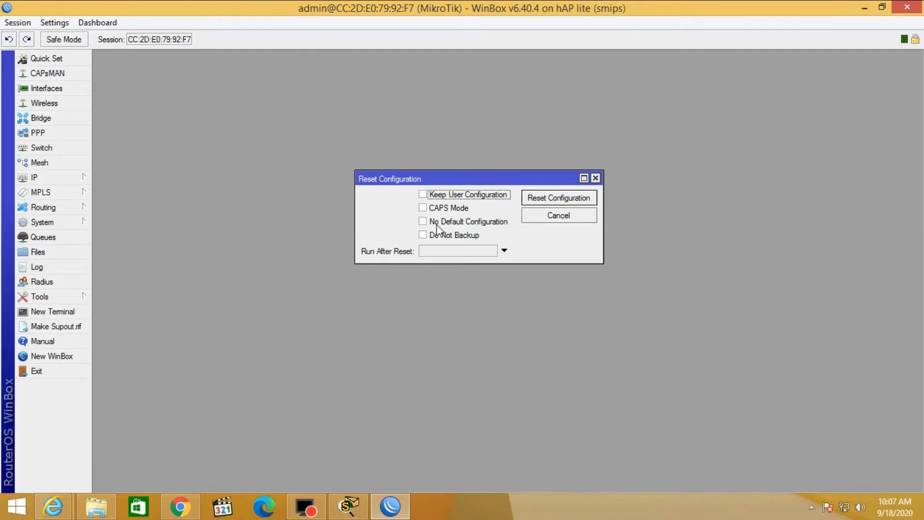
click(437, 224)
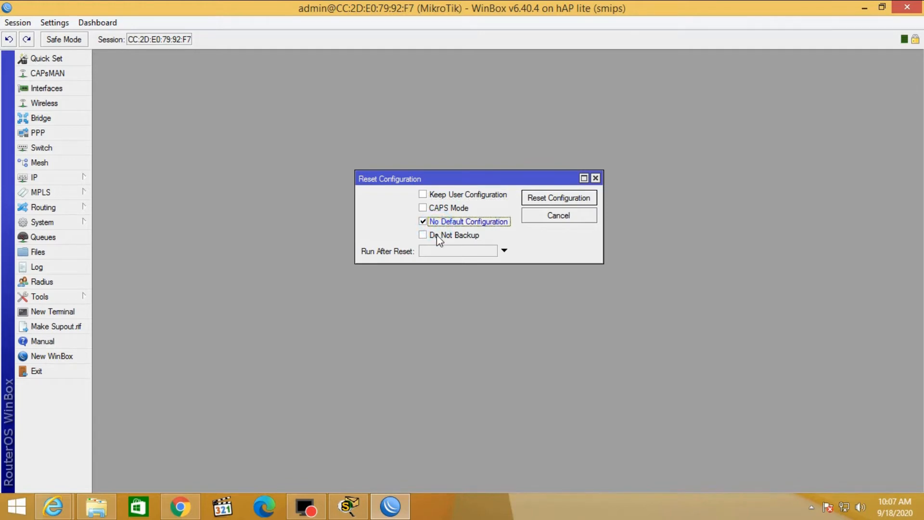
click(437, 235)
click(548, 199)
drag(506, 213, 512, 191)
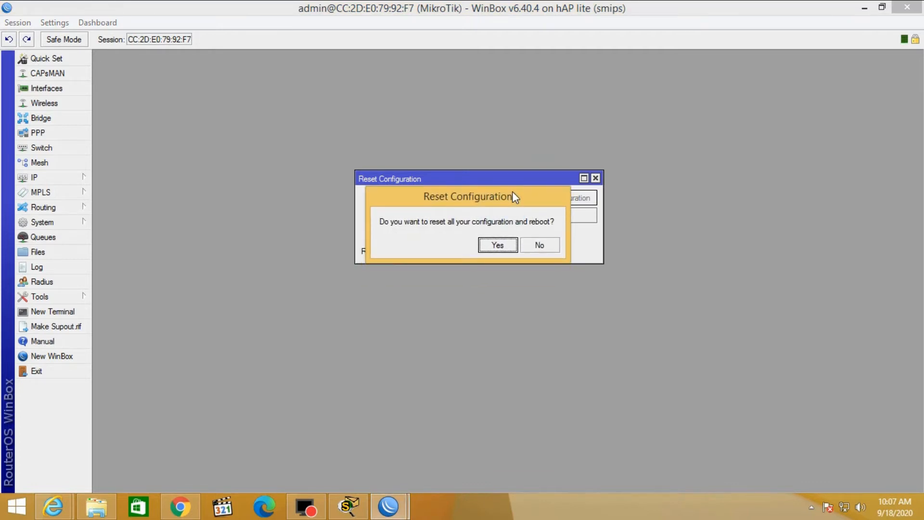
click(497, 244)
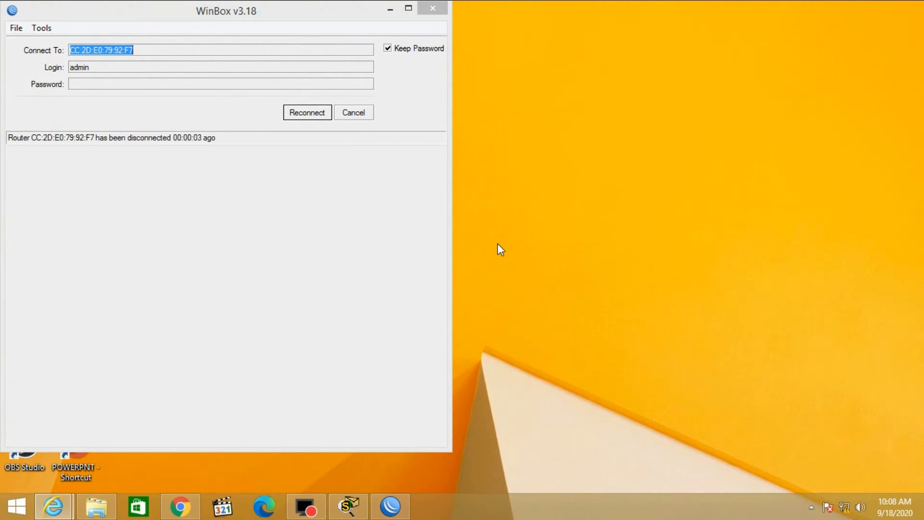
Cancel the reconnection prompt and return to the list of neighboring routers
drag(226, 8, 382, 21)
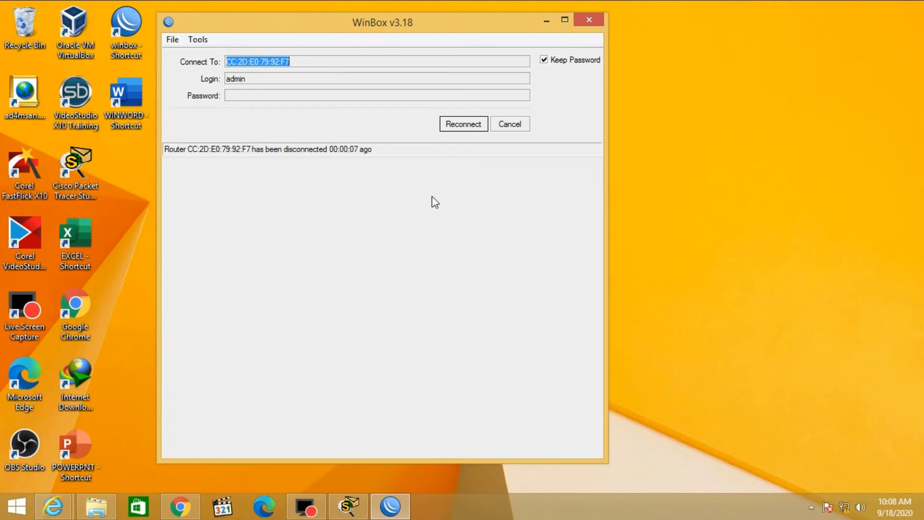
click(509, 124)
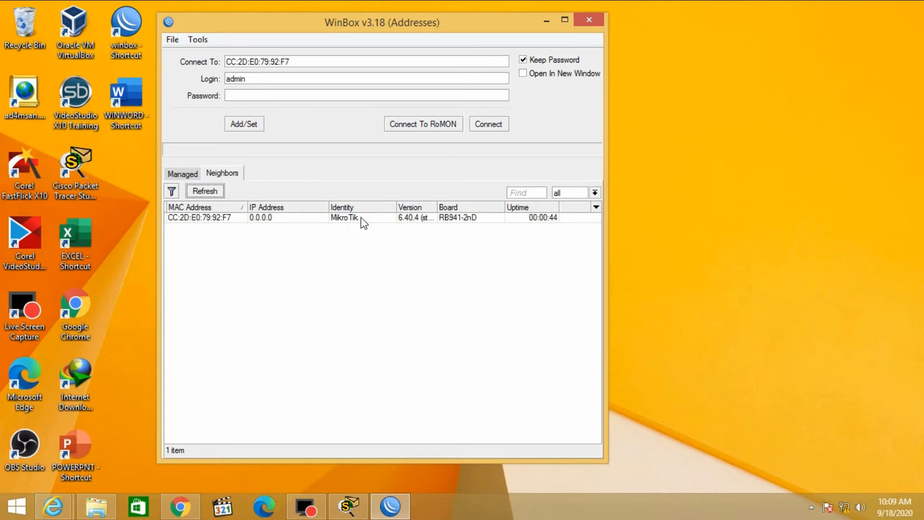
drag(404, 24, 434, 24)
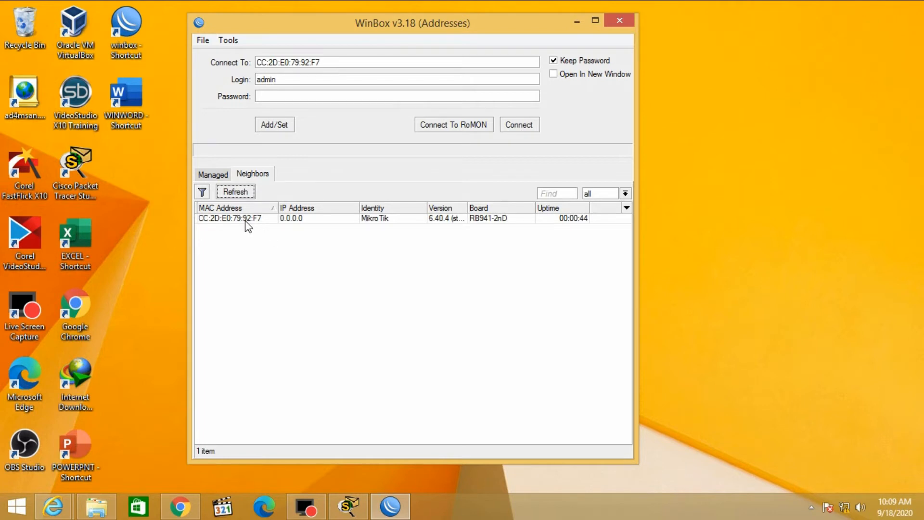
Check the router's port connections in the Cisco Packet Tracer diagram, and return to the WinBox login window
click(348, 505)
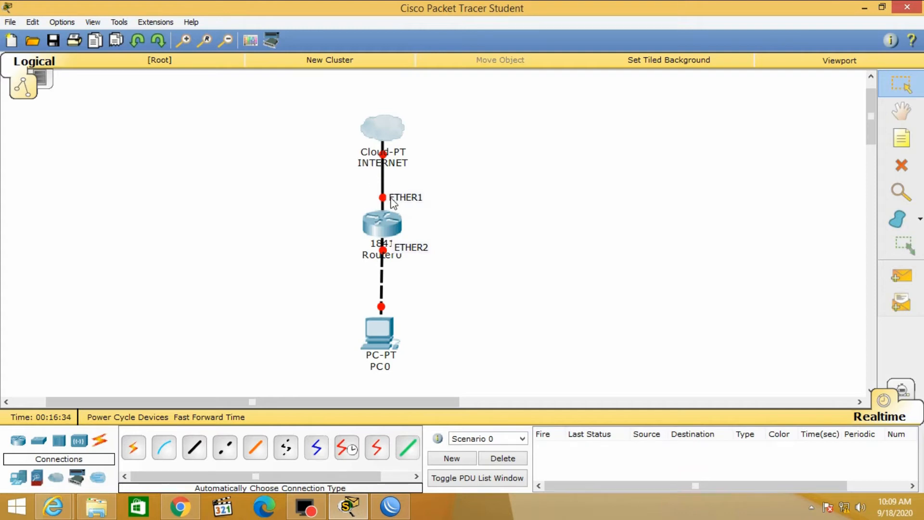
click(390, 506)
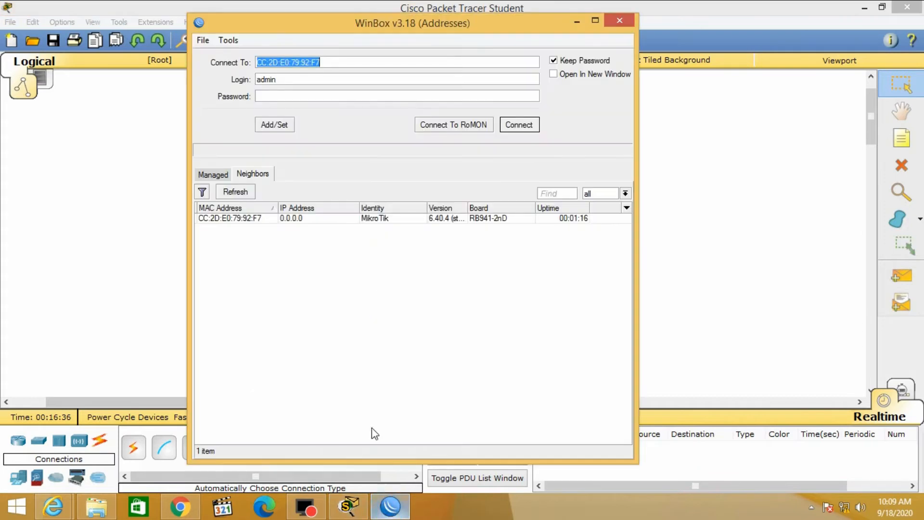
click(862, 8)
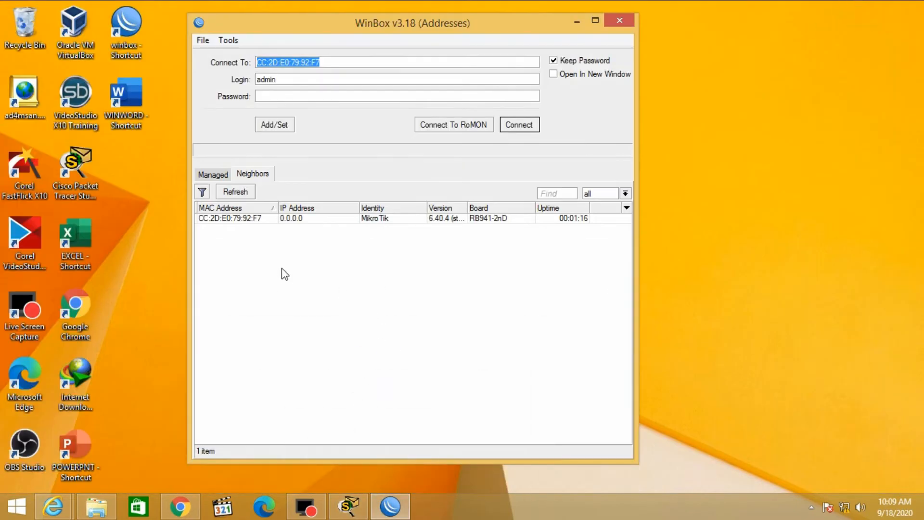
Connect to the reset MikroTik router by its MAC address as admin, reconnecting after the session drops
click(249, 219)
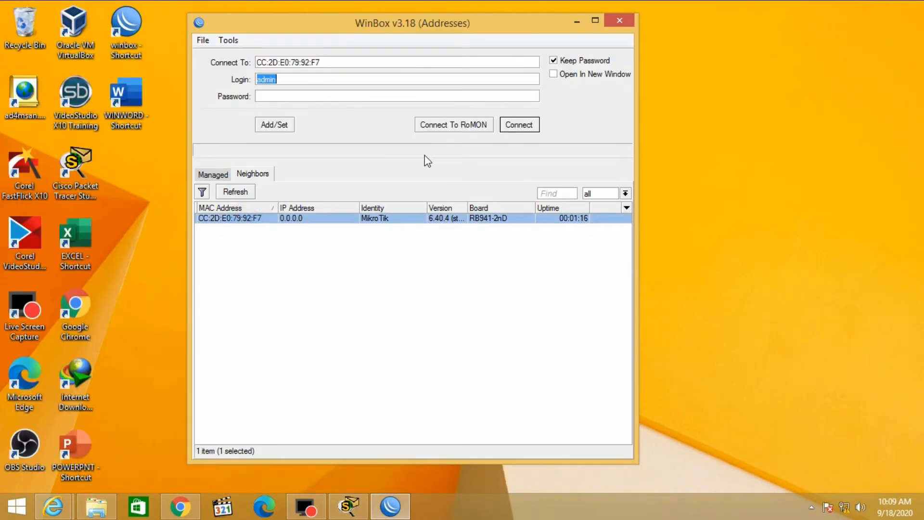
click(528, 125)
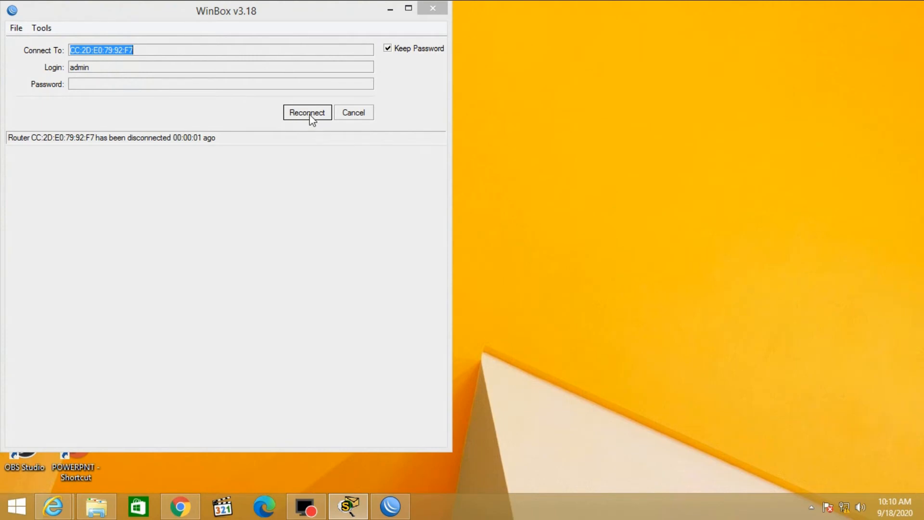
click(310, 116)
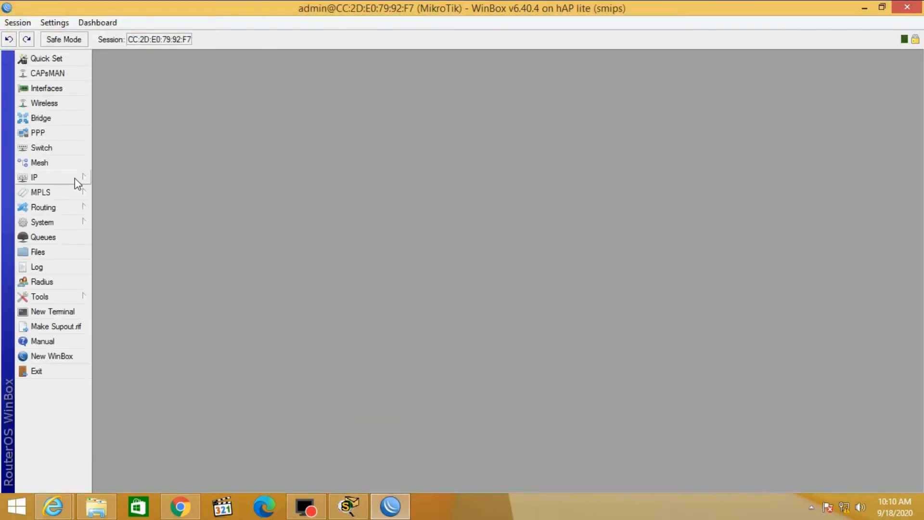
Add a DHCP client on interface ether1, widen the IP Address column to read the assigned address, and close the DHCP client list
click(74, 178)
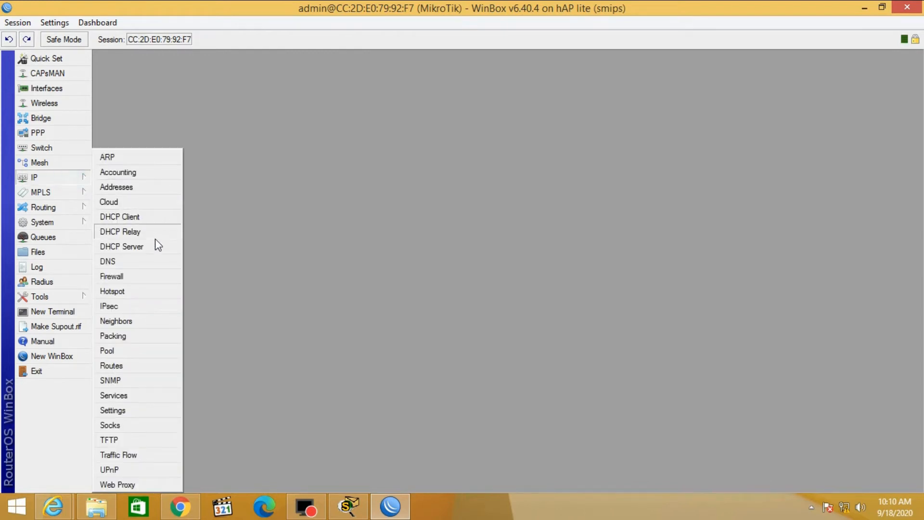
click(158, 217)
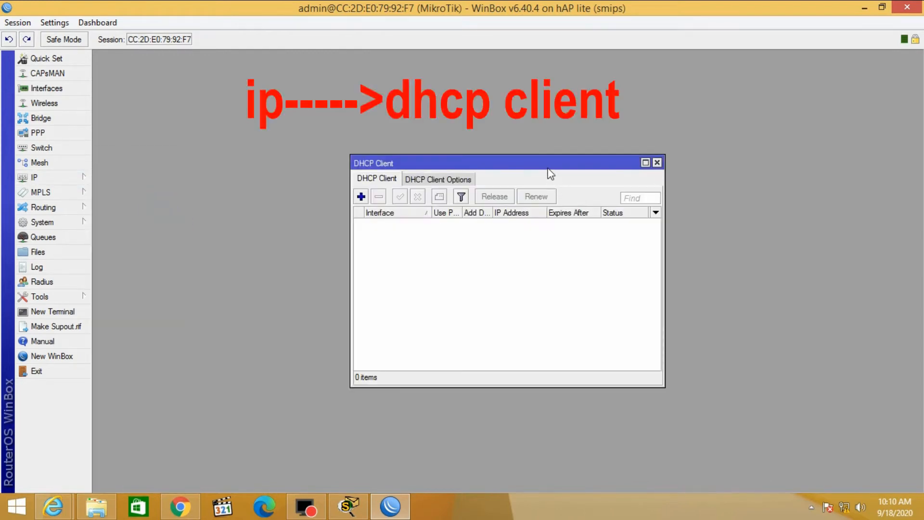
drag(549, 152, 532, 134)
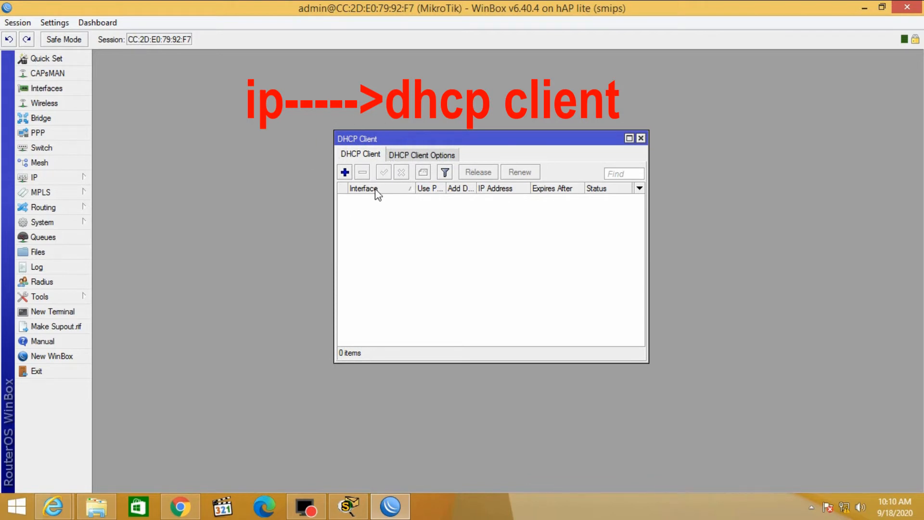
click(344, 172)
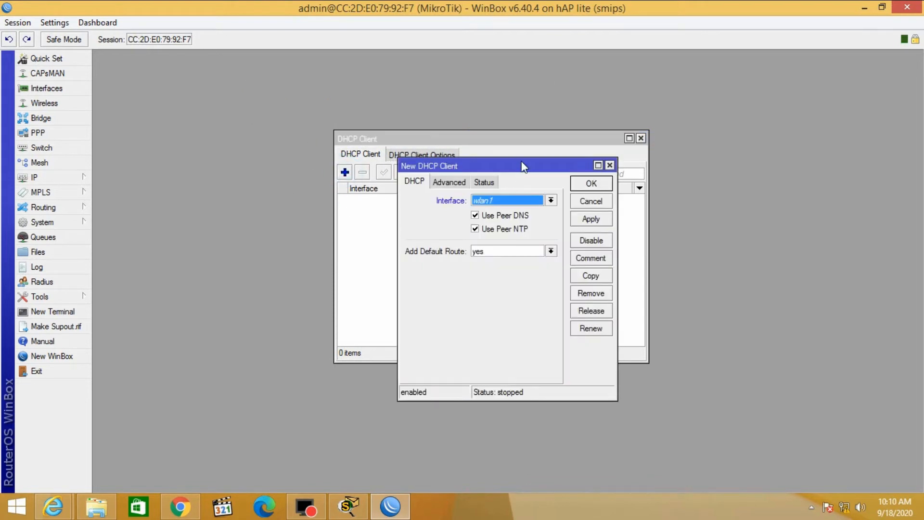
drag(520, 164, 521, 148)
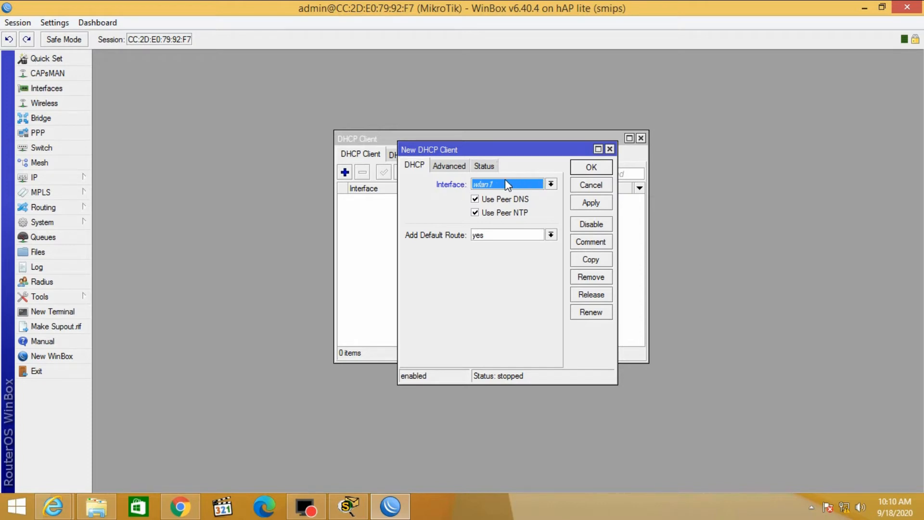
click(551, 185)
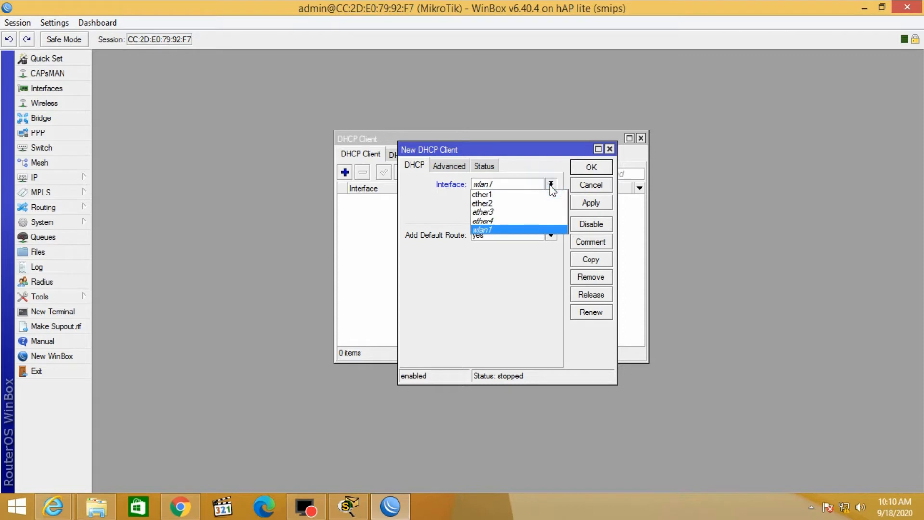
click(540, 195)
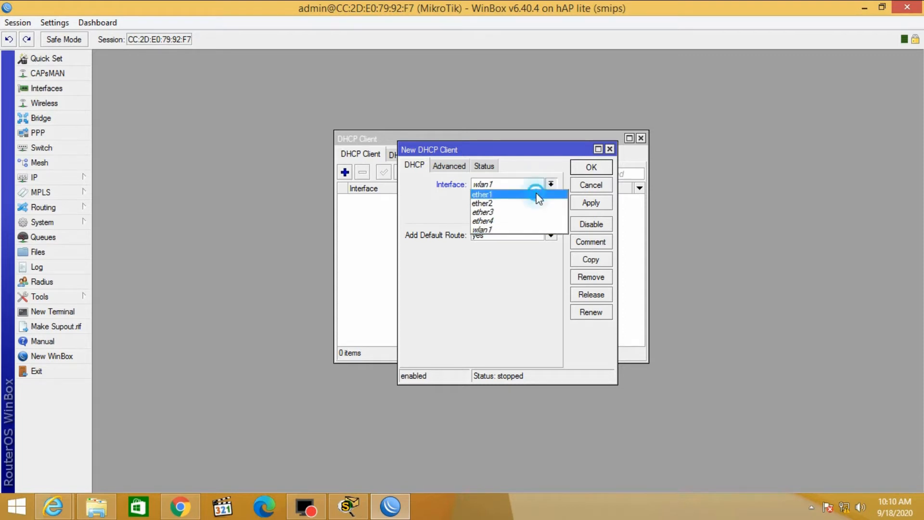
click(596, 206)
click(592, 167)
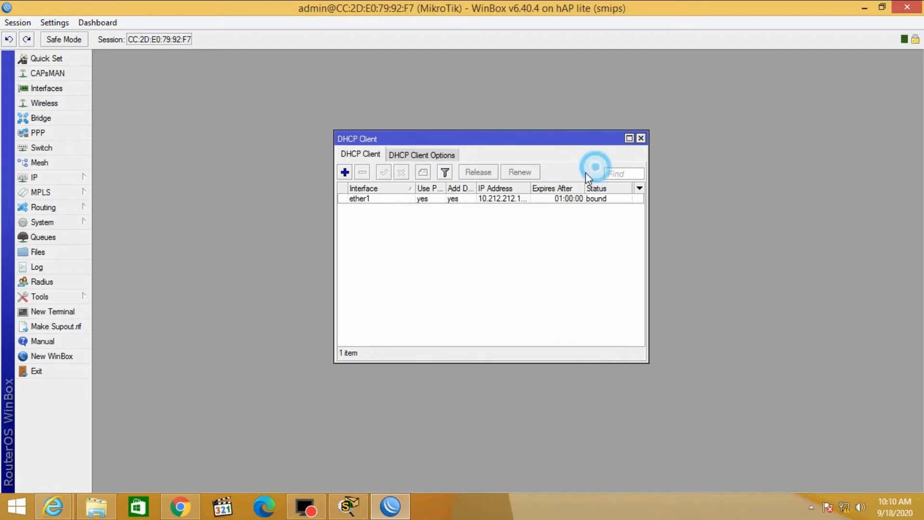
drag(531, 187, 564, 188)
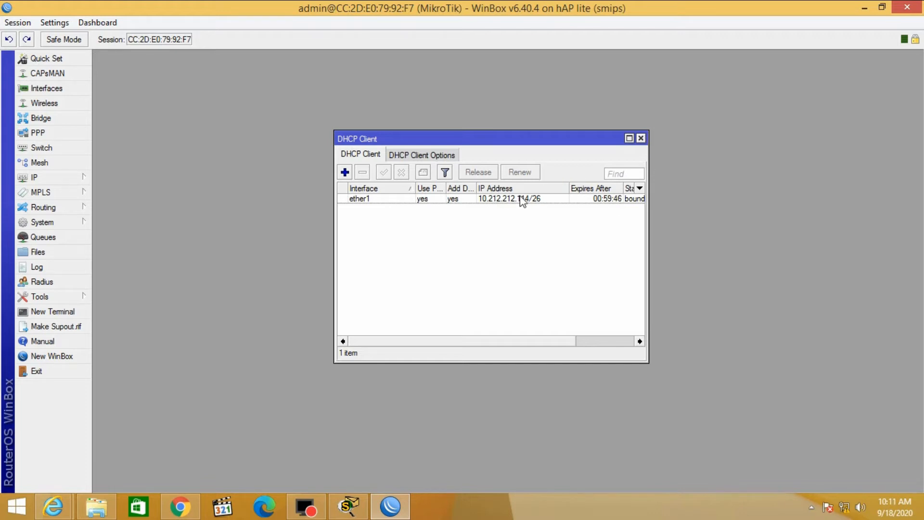
click(640, 138)
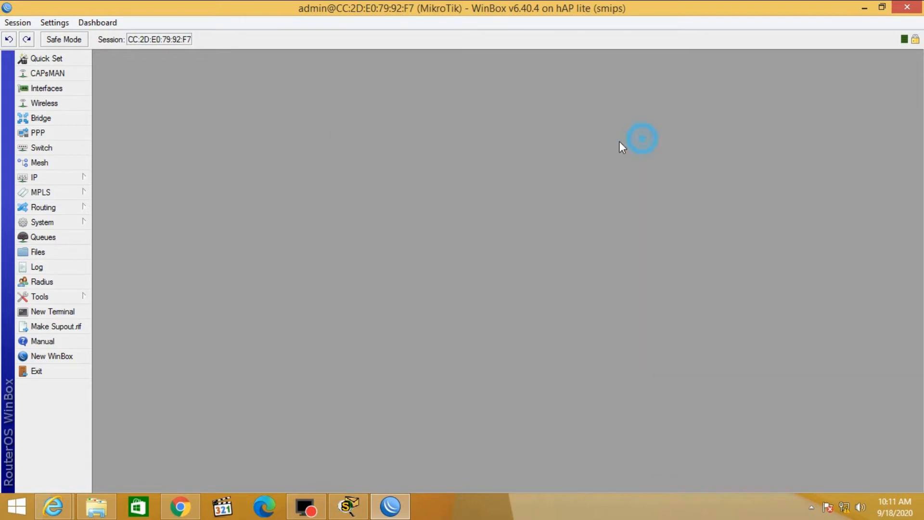
Open the router's IP address list and widen the Address and Network columns to read the full ether1 entry
click(55, 180)
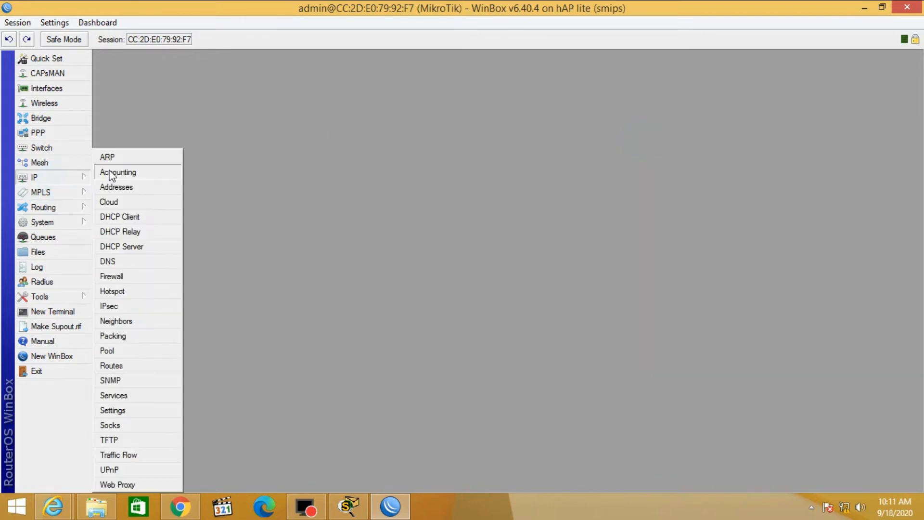
click(118, 183)
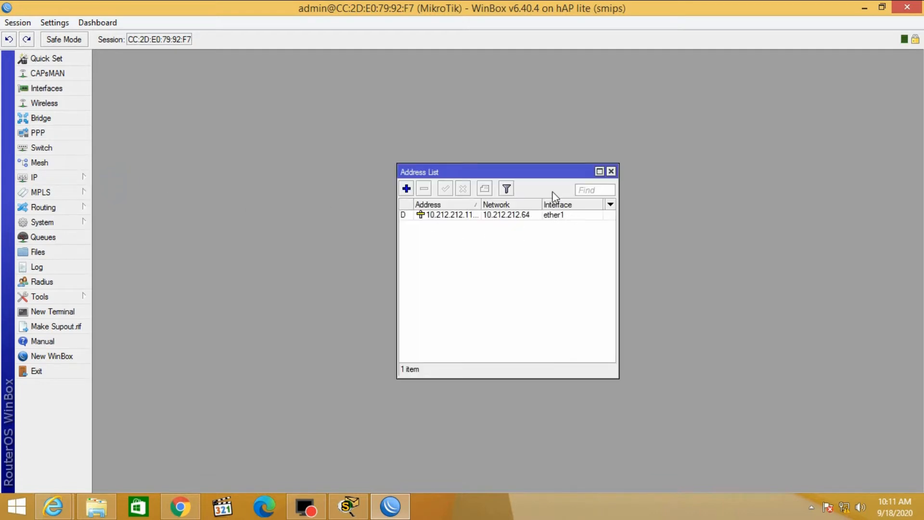
drag(546, 172, 544, 145)
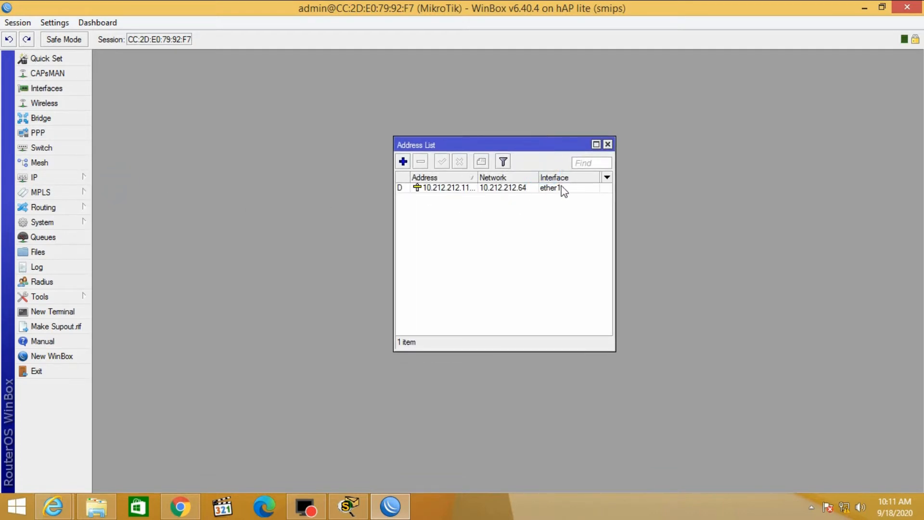
drag(476, 177, 491, 177)
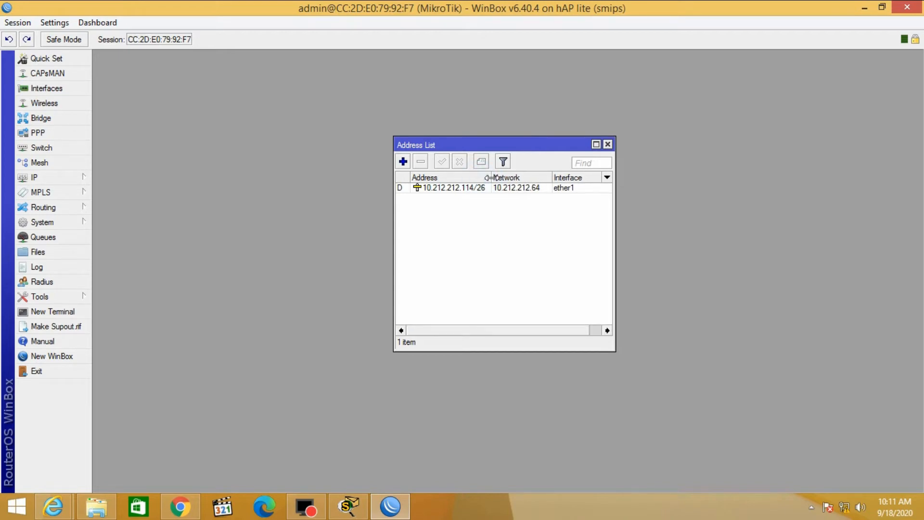
drag(553, 175, 559, 174)
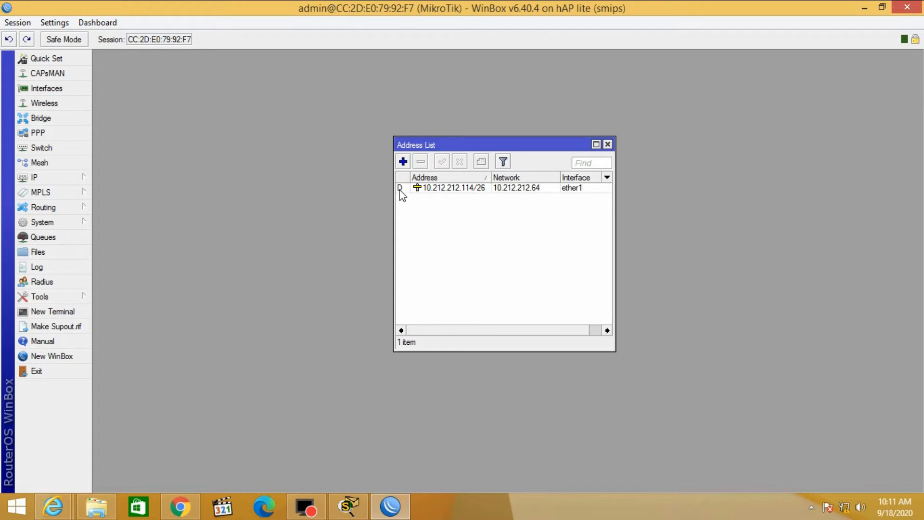
Review the ETHER1 and ETHER2 connections in the Cisco Packet Tracer diagram, return to WinBox and close the address list
mouse_move(401, 191)
click(348, 506)
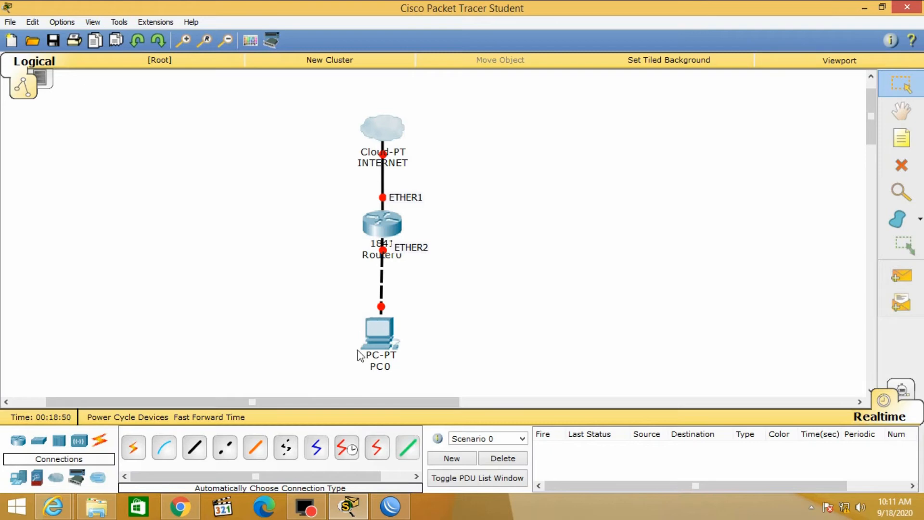
click(864, 8)
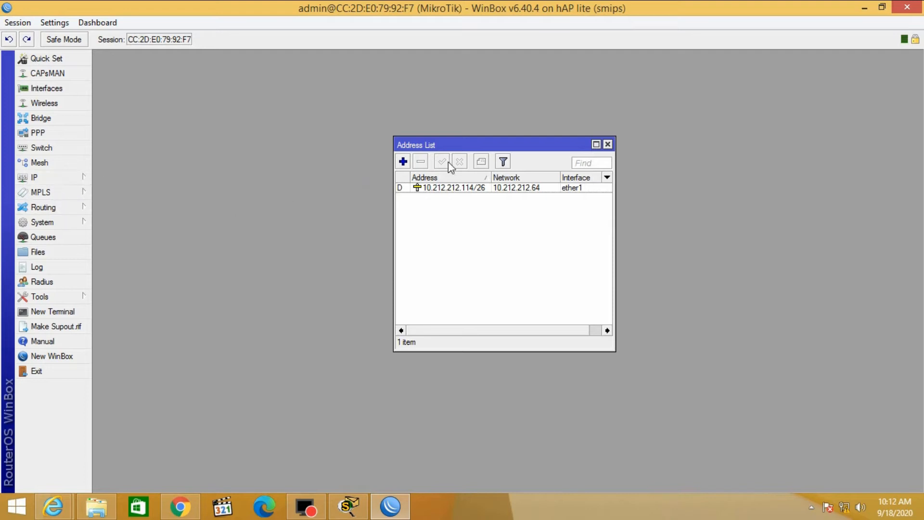
click(607, 144)
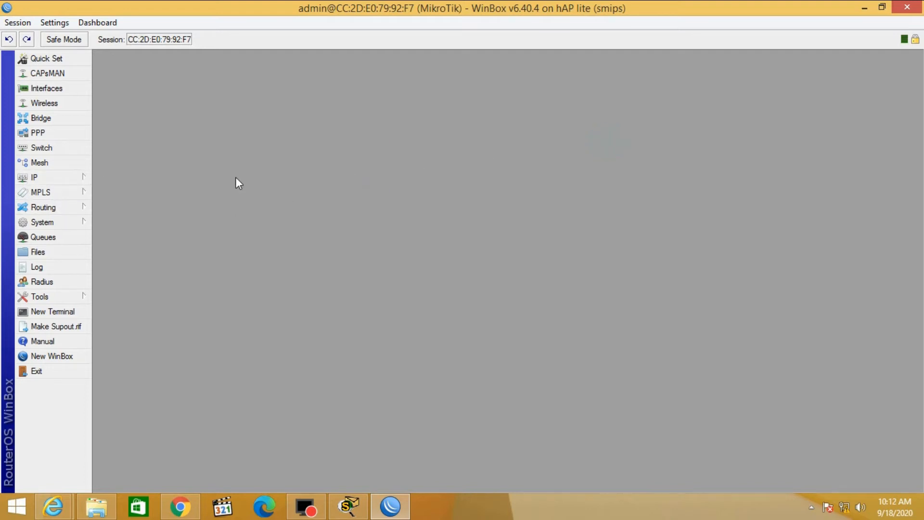
Add a static default route for destination 0.0.0.0/0 through gateway 10.212.212.126
click(63, 178)
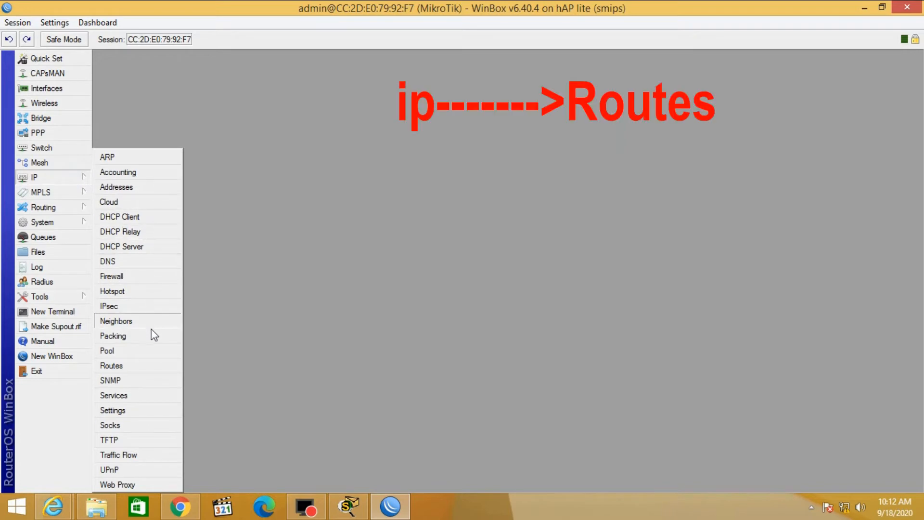
click(149, 365)
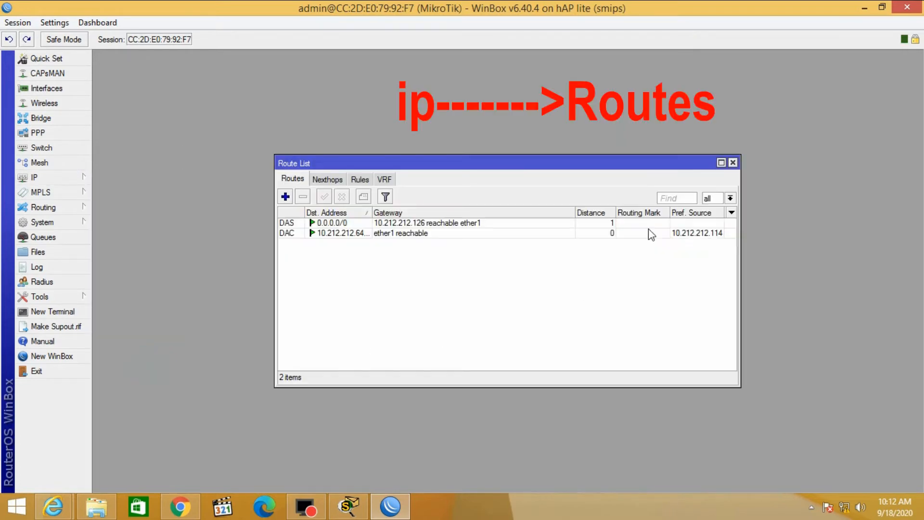
drag(629, 165, 601, 145)
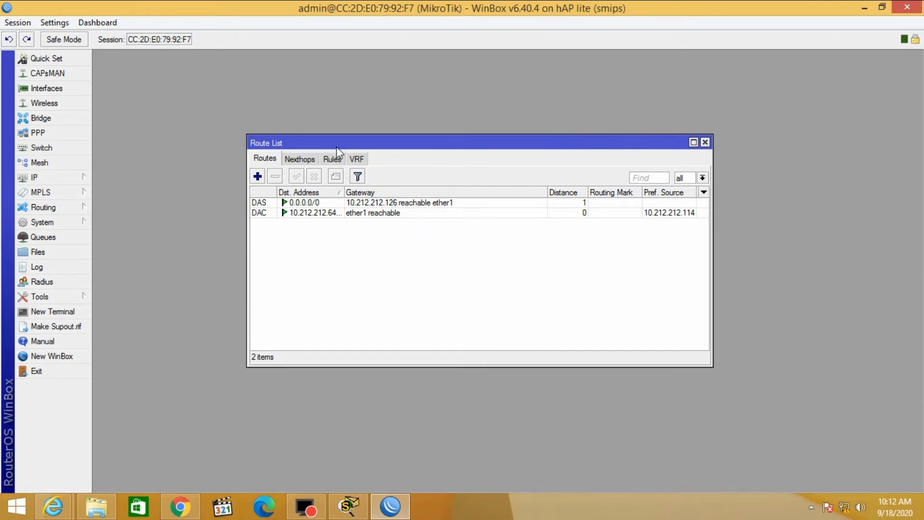
click(257, 177)
drag(529, 153, 530, 137)
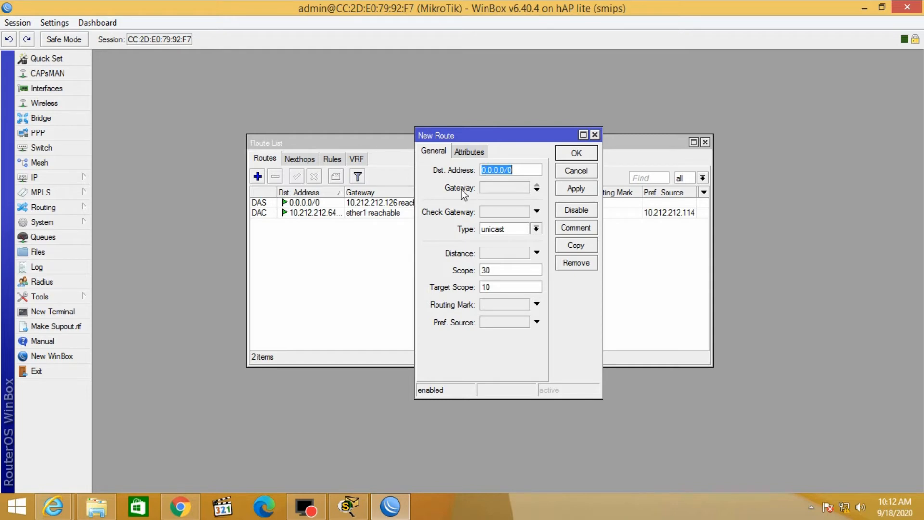
click(499, 189)
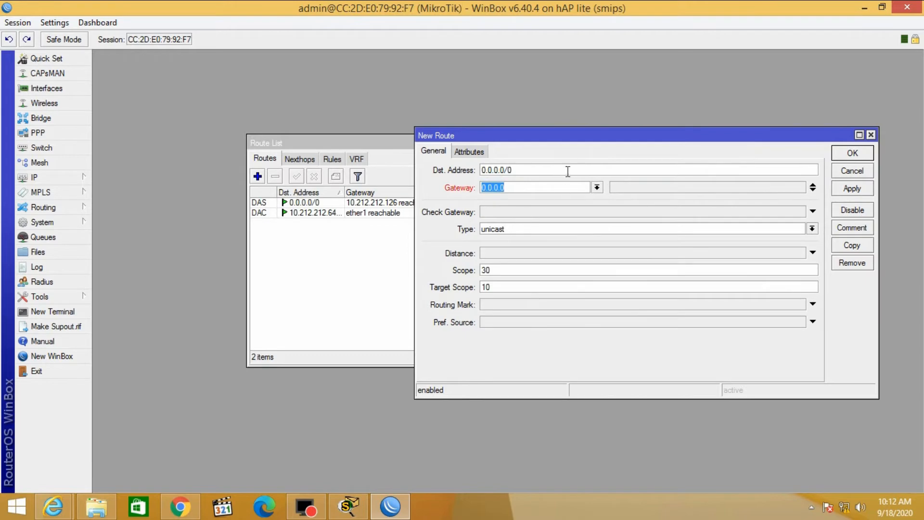
drag(588, 135, 611, 129)
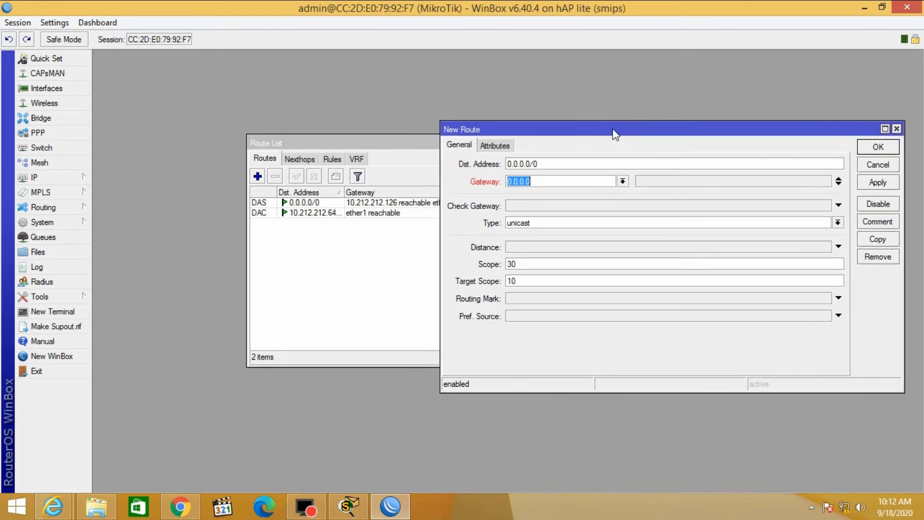
text(10.212.212.126)
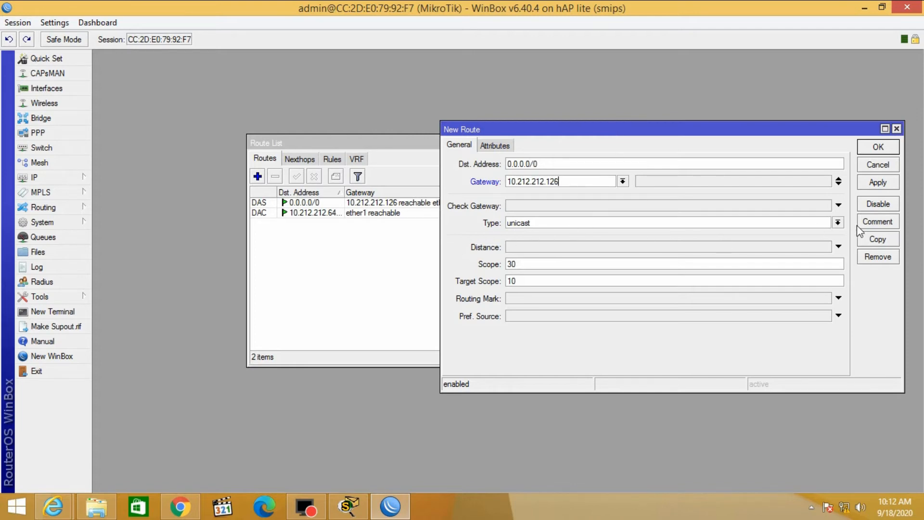
click(878, 183)
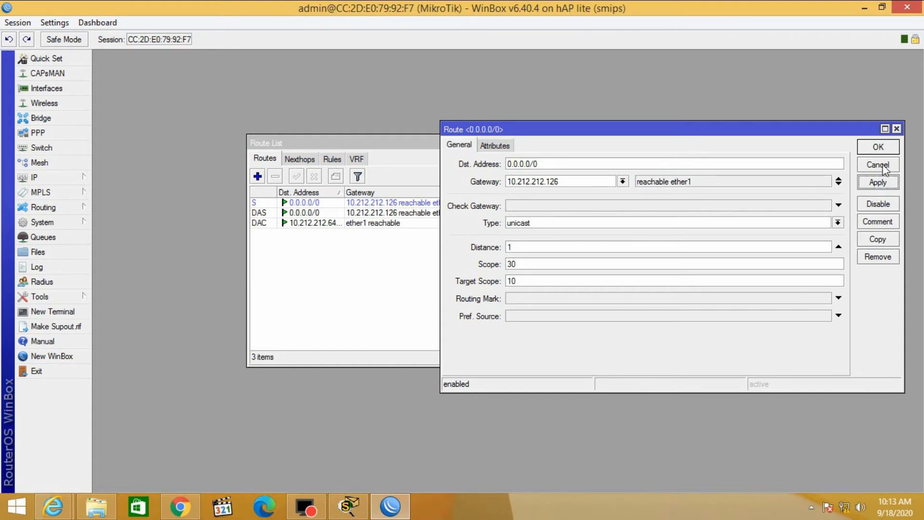
click(878, 147)
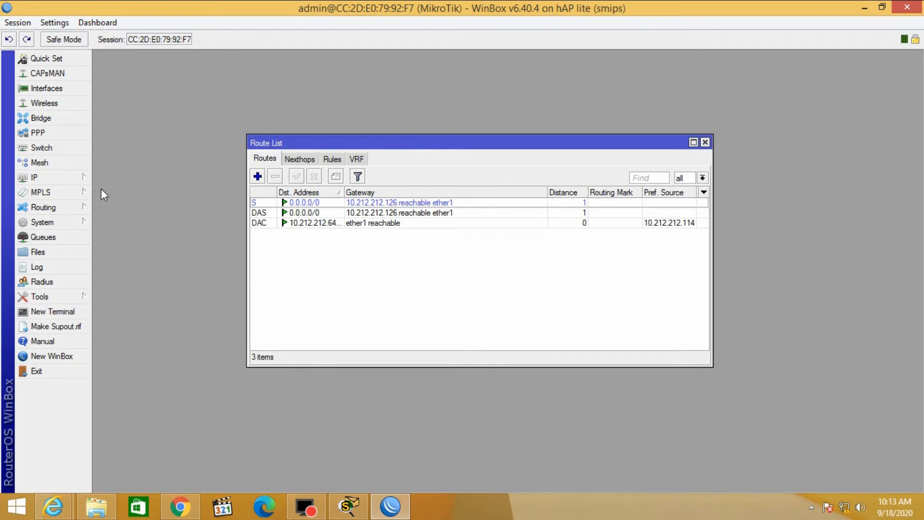
Set the router's DNS server to 8.8.8.8 with Allow Remote Requests enabled, and close the route list
click(72, 179)
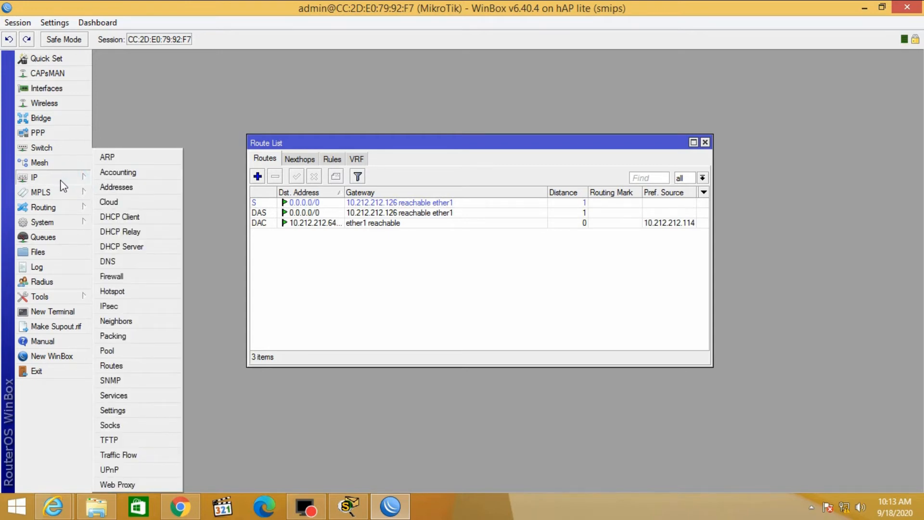
click(133, 262)
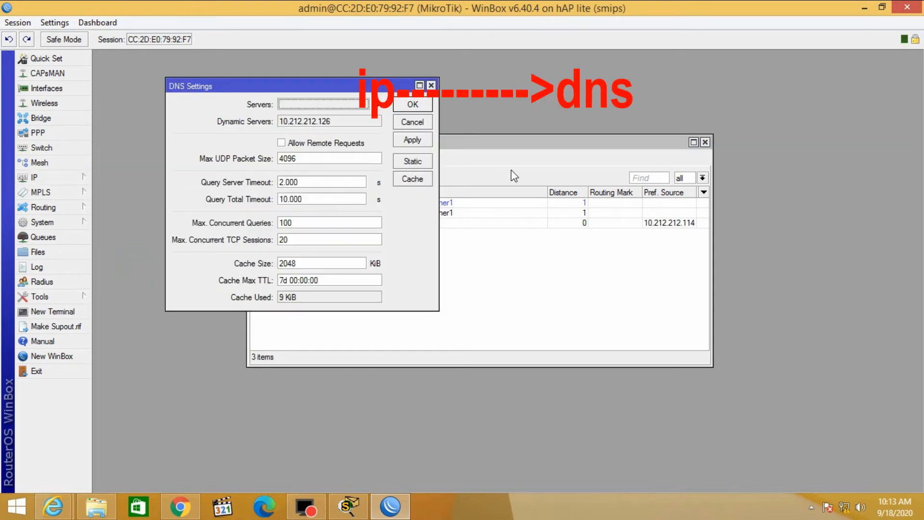
drag(342, 85, 490, 104)
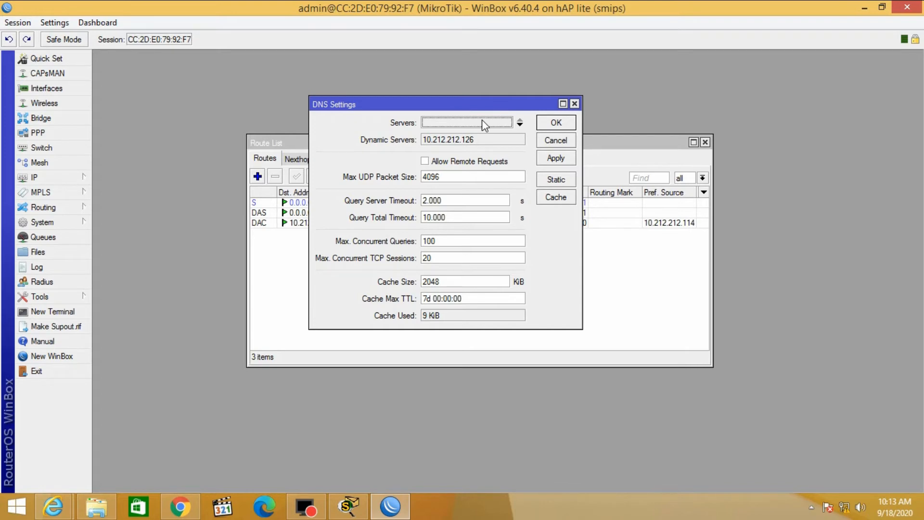
drag(485, 105, 493, 107)
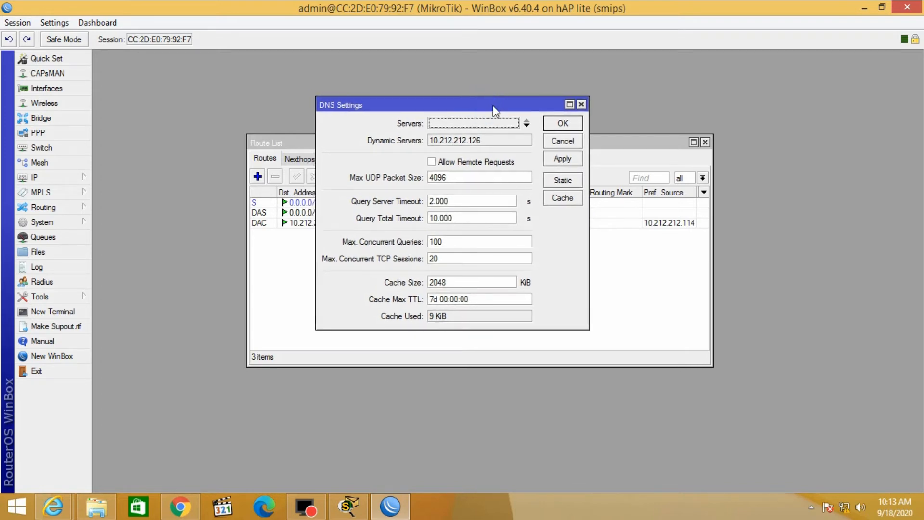
click(466, 124)
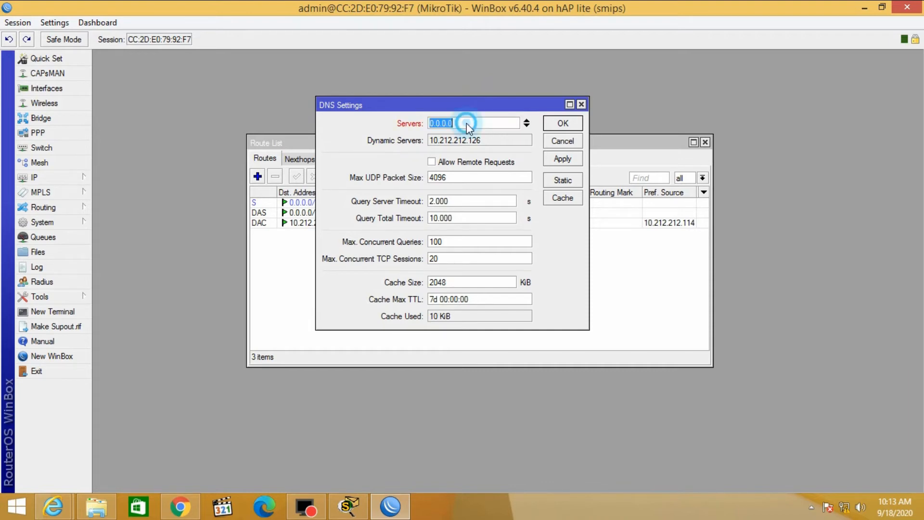
text(8.8.8.8)
click(431, 162)
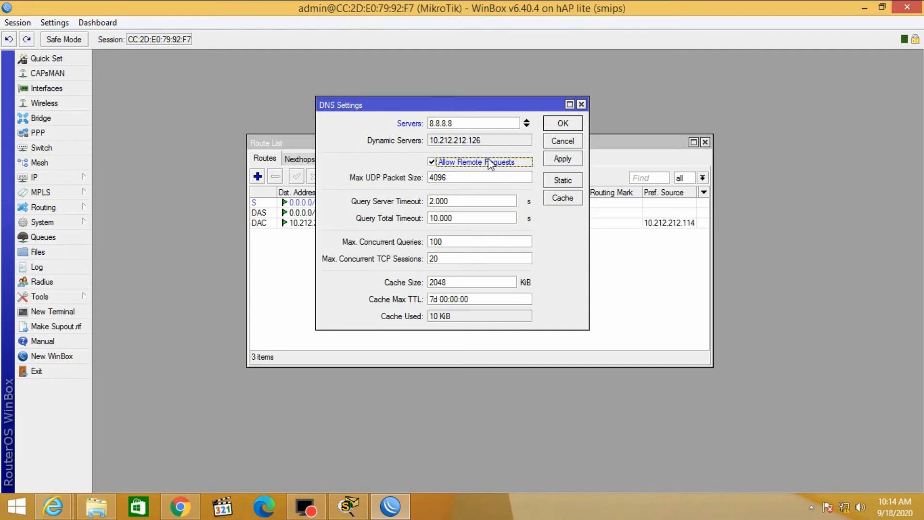
click(556, 159)
click(573, 124)
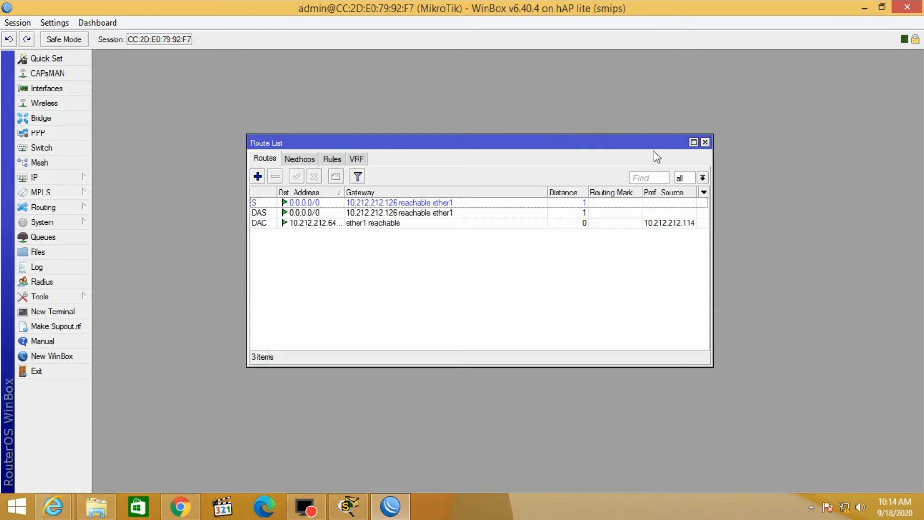
click(706, 142)
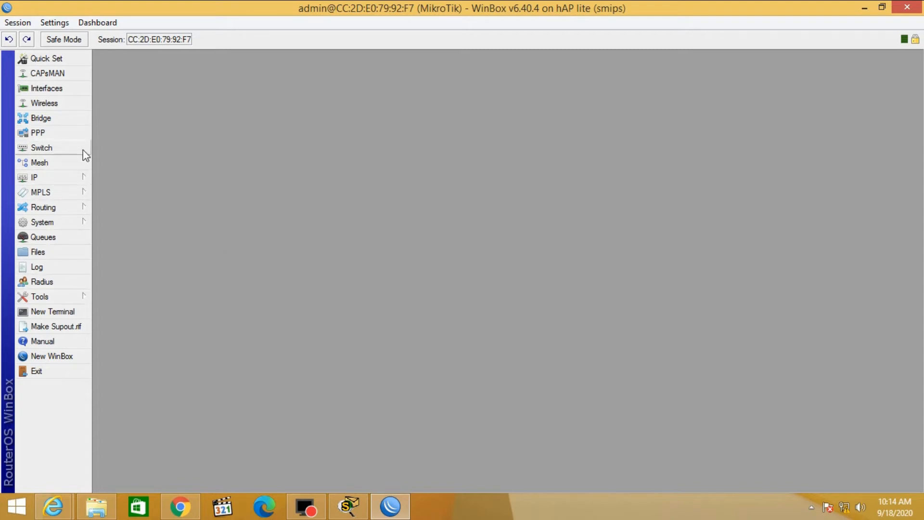
Test the router's internet connection with ping 8.8.8.8 in a maximized terminal, stop the ping and close the terminal
click(69, 313)
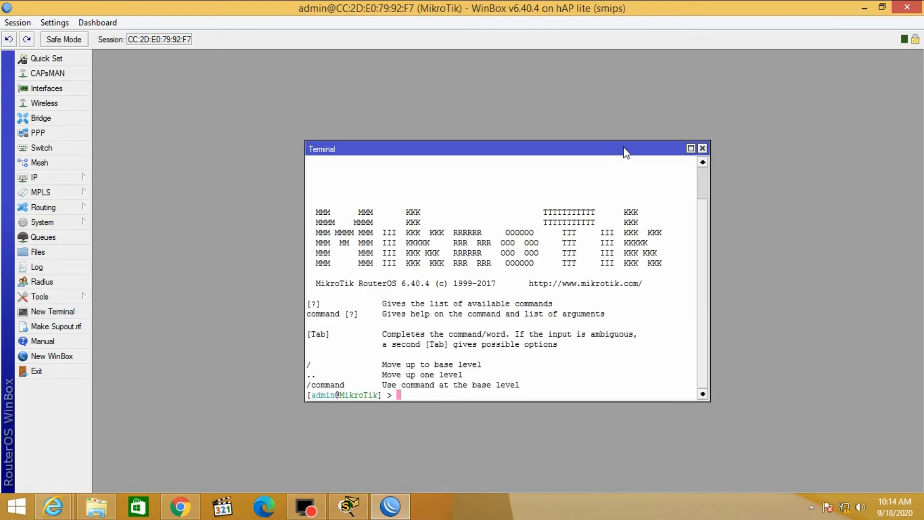
drag(623, 146, 609, 128)
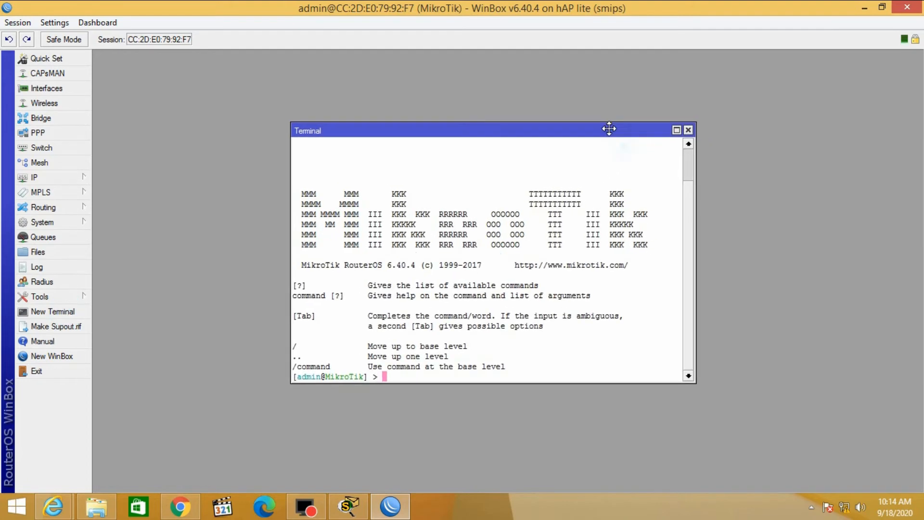
click(677, 131)
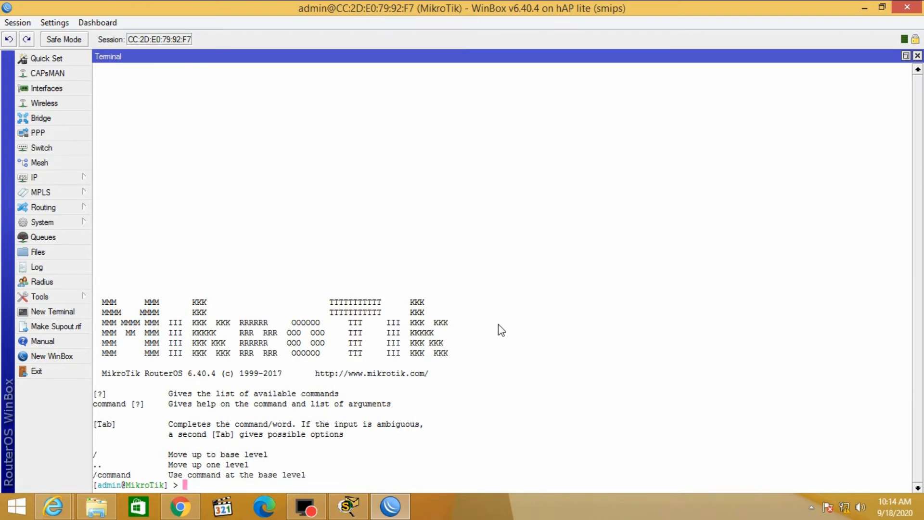
text(PING)
key(BackSpace)
key(BackSpace)
key(BackSpace)
key(BackSpace)
key(BackSpace)
text(ping 8.8.8.8)
key(Return)
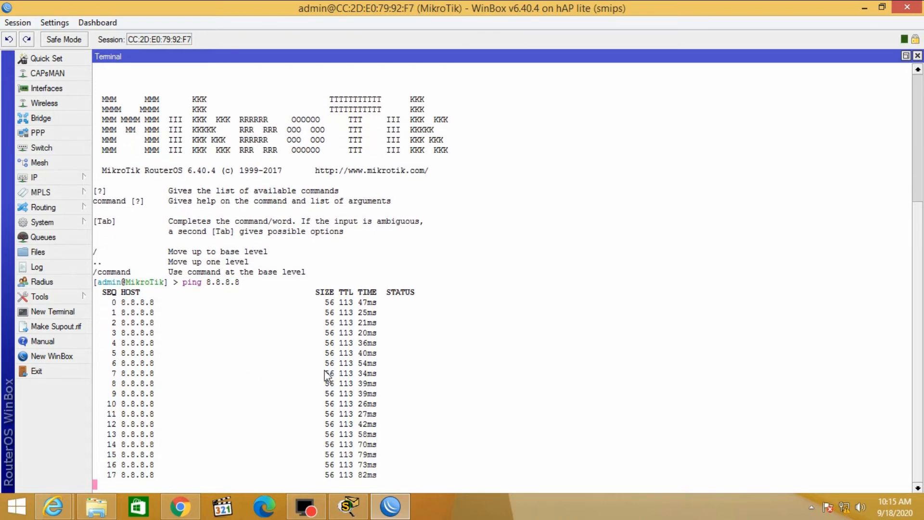
key(ctrl+c)
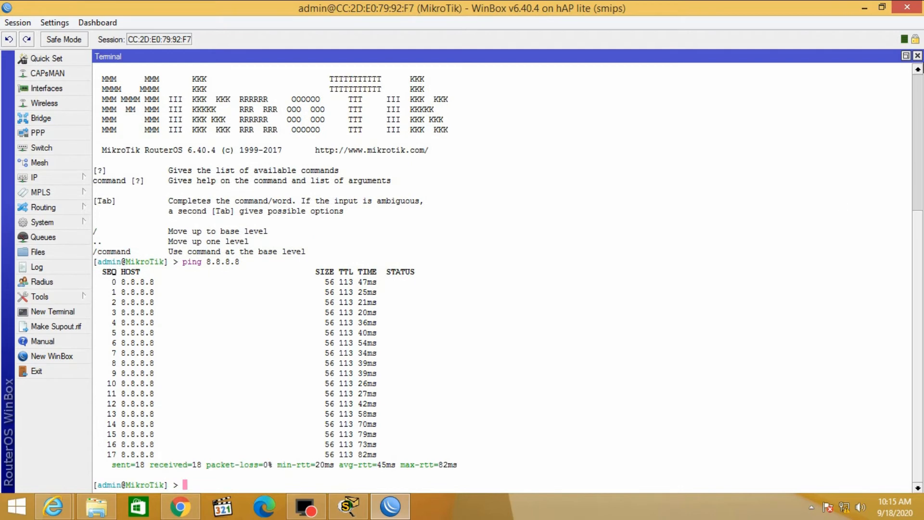
click(917, 56)
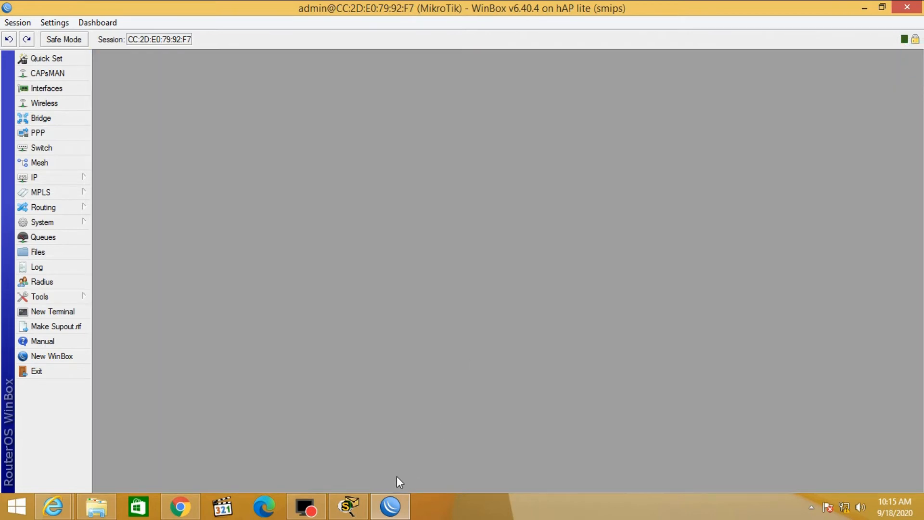
Review the network diagram in Cisco Packet Tracer, return to WinBox and open the router's IP address list
click(348, 505)
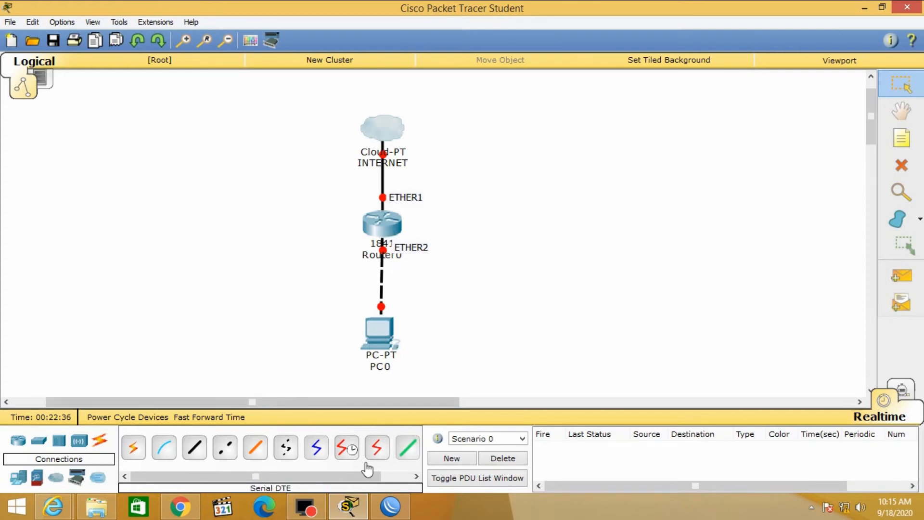
click(386, 514)
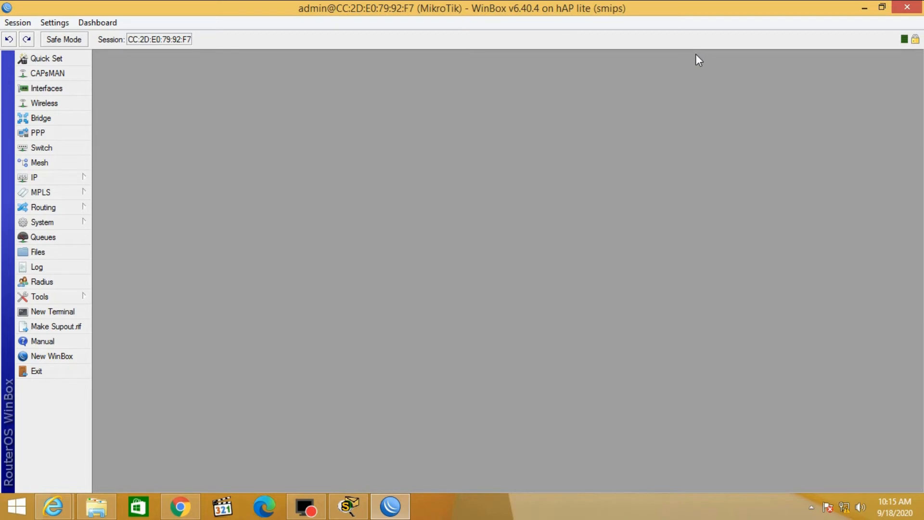
click(77, 181)
click(140, 188)
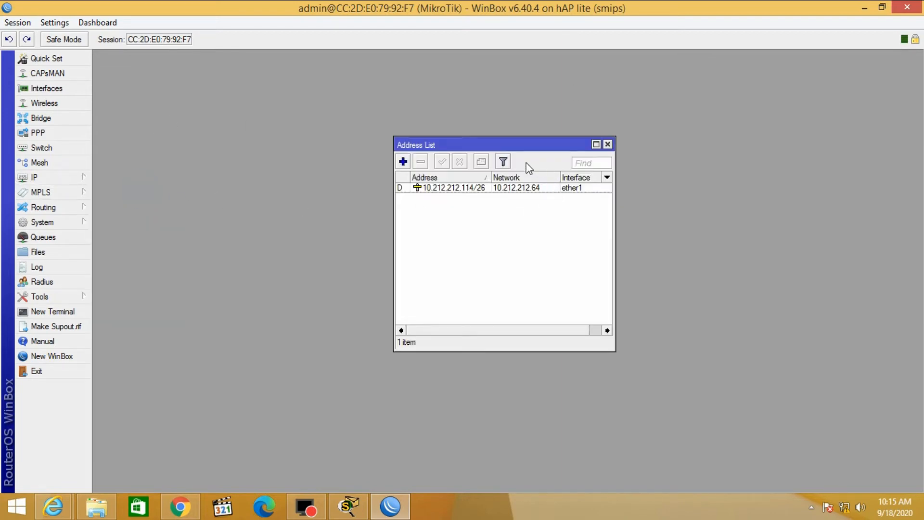
drag(529, 153, 488, 133)
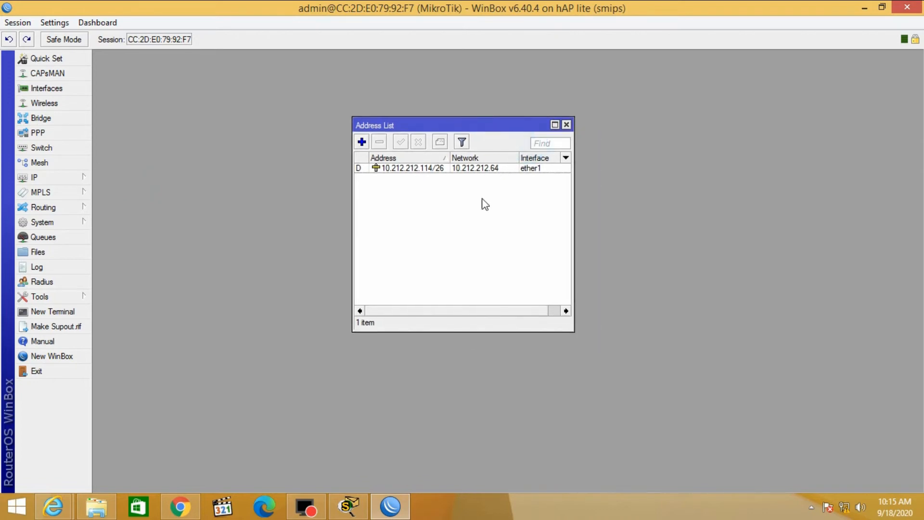
Add the IP address 192.168.10.1/24 to interface ether2 and close the address list
click(364, 142)
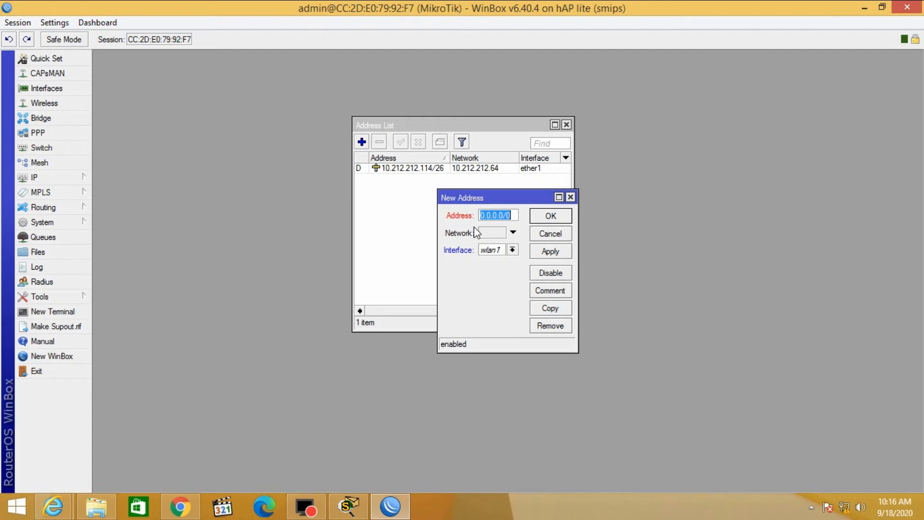
text(192.168)
text(.)
text(10)
text(.1/24)
click(513, 249)
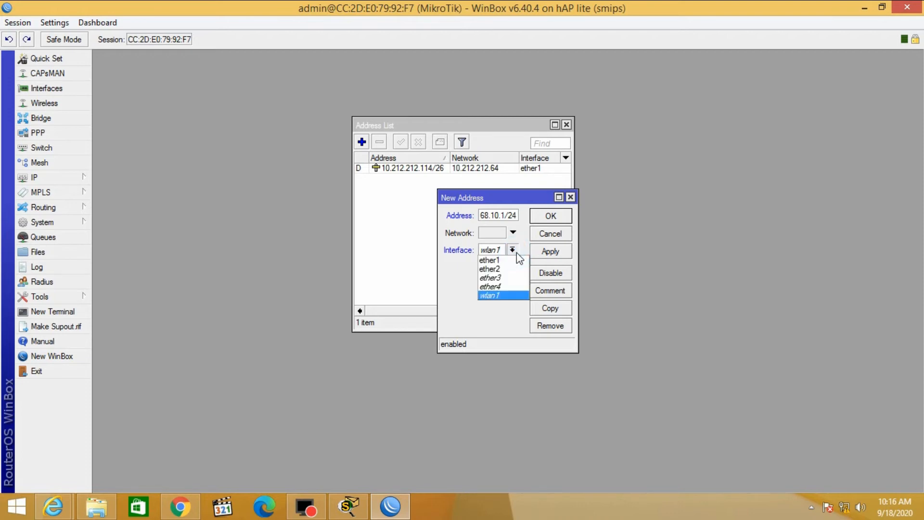
click(509, 268)
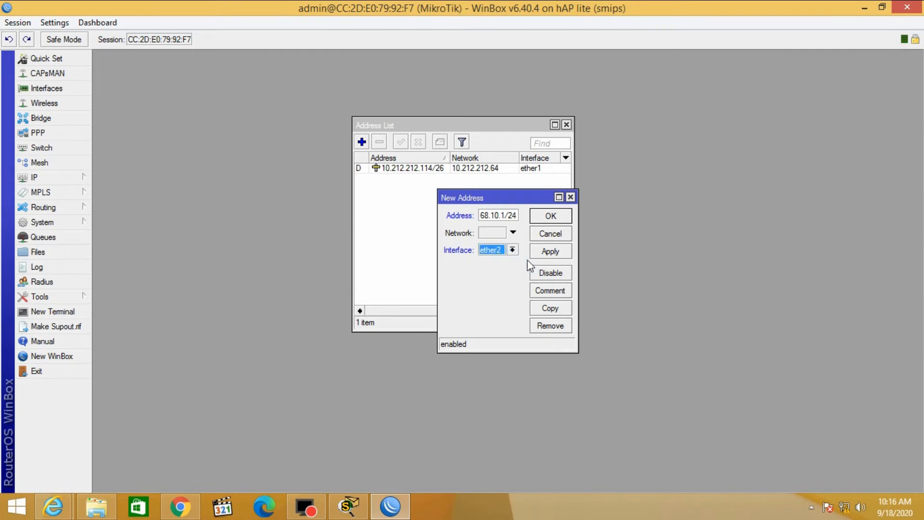
click(550, 251)
click(554, 216)
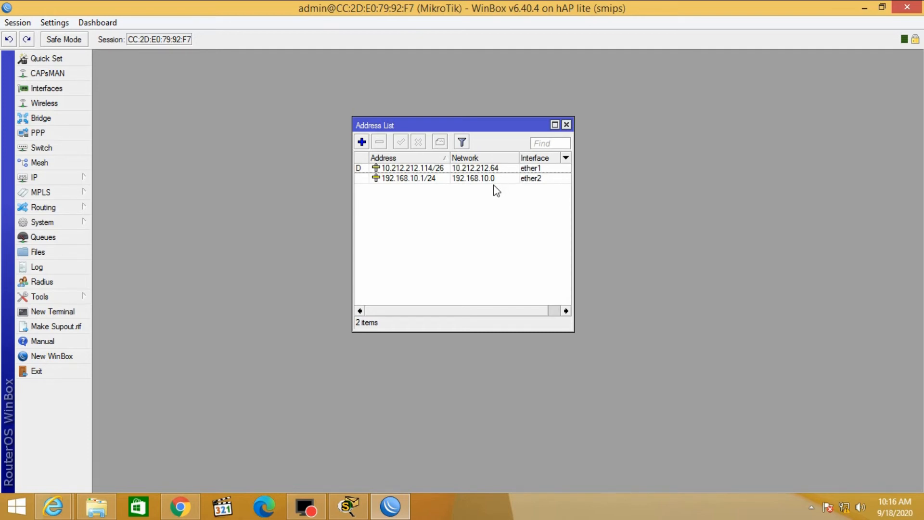
click(567, 125)
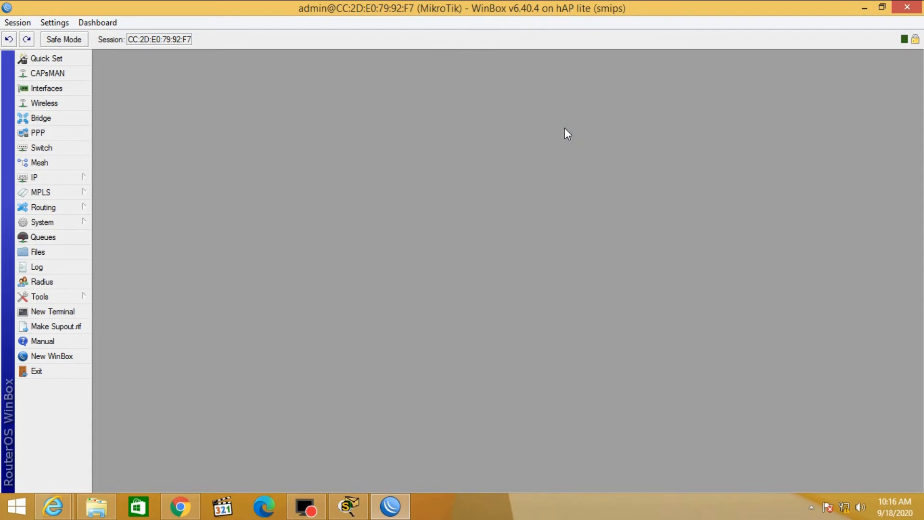
Review the router's ETHER2 link to the PC in Cisco Packet Tracer, return to WinBox and try to open Network and Sharing Center
click(349, 505)
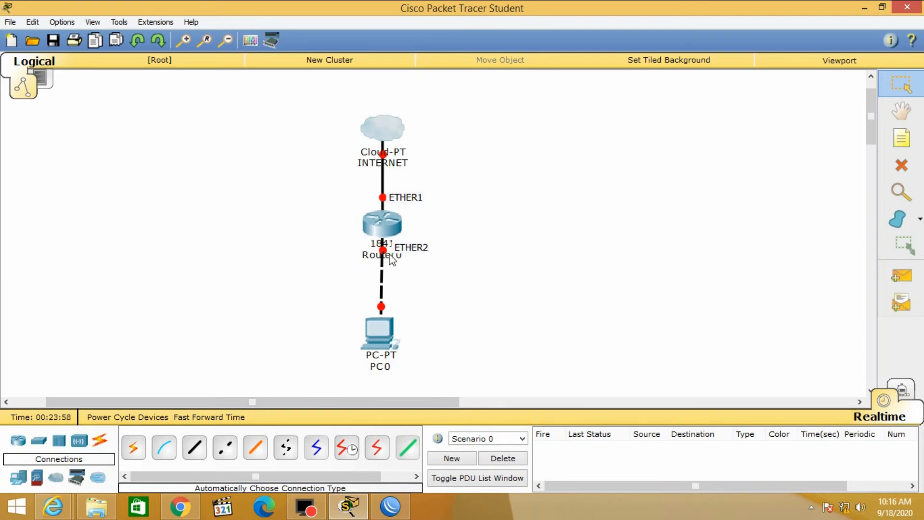
click(399, 506)
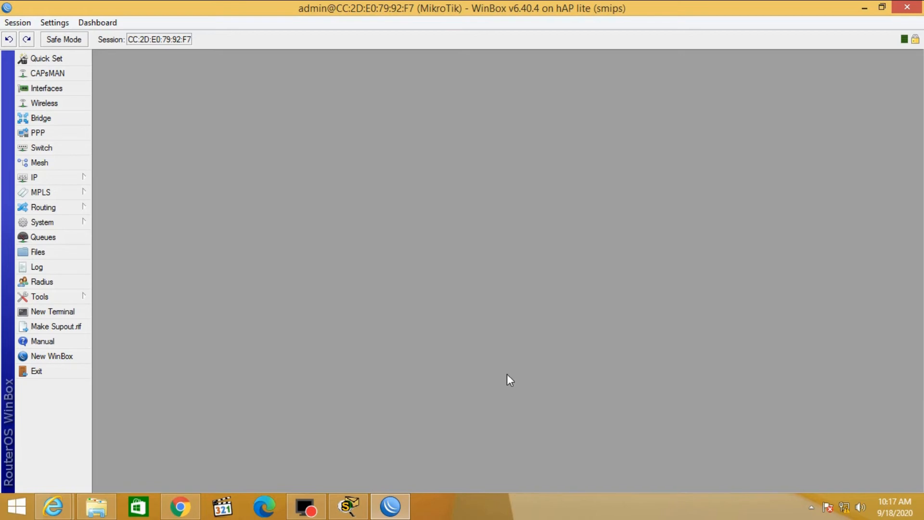
right_click(847, 514)
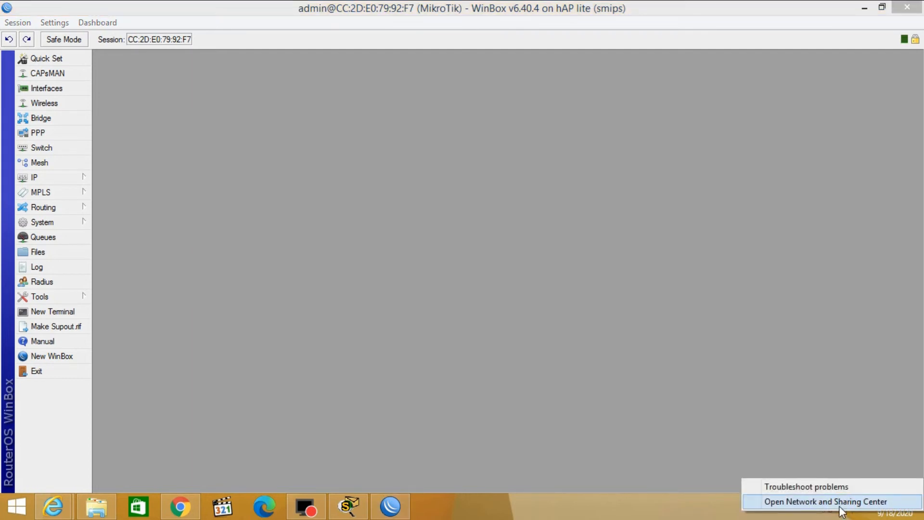
click(842, 510)
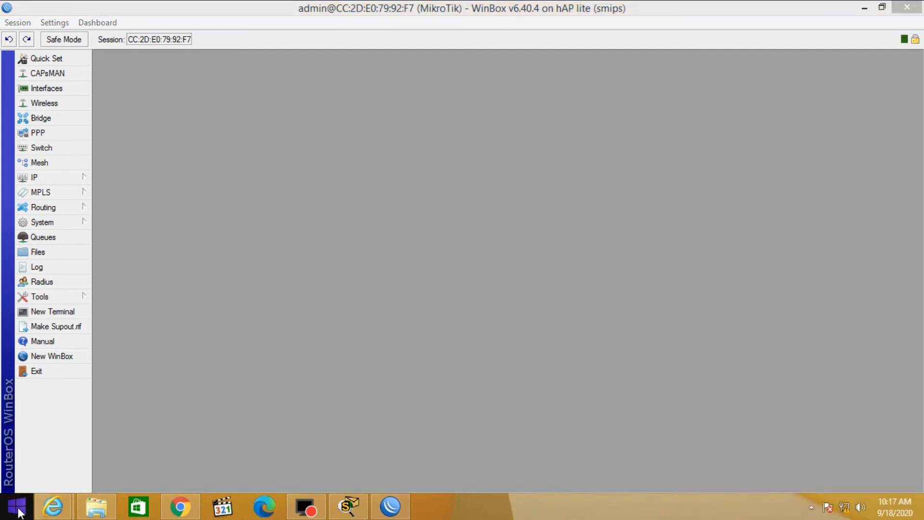
Find Control Panel through Windows search and open the adapter settings of Network and Sharing Center
click(18, 509)
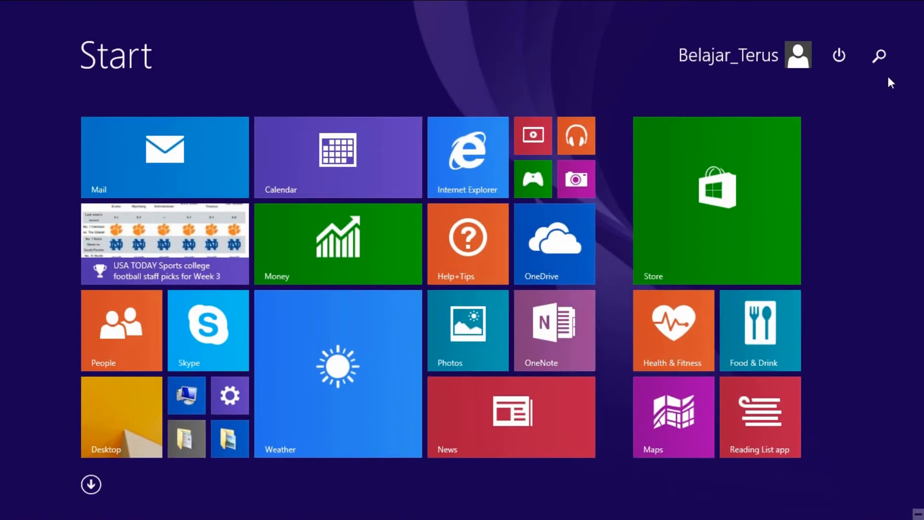
click(885, 60)
text(co)
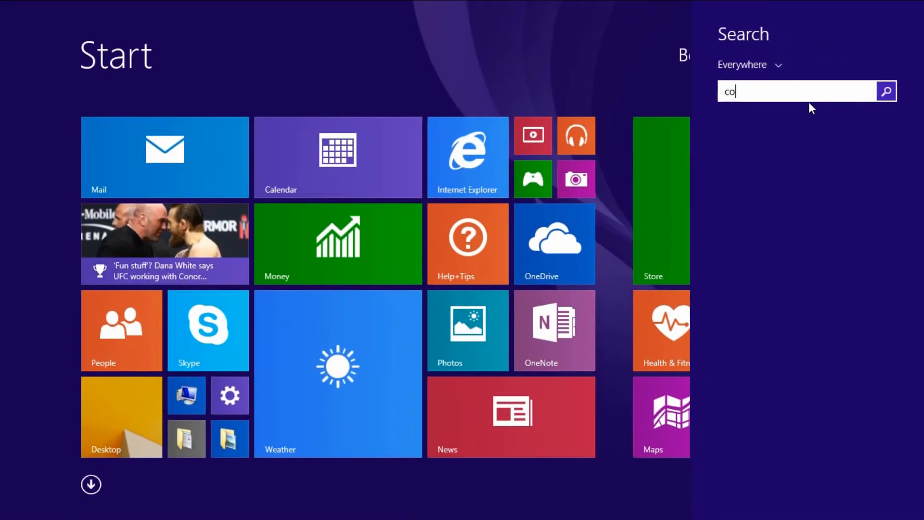
text(ntrol Panel)
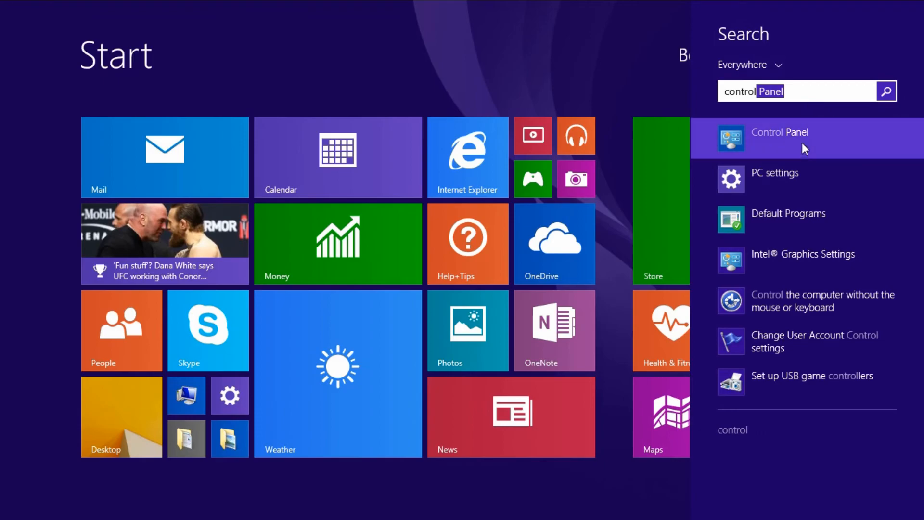
click(801, 143)
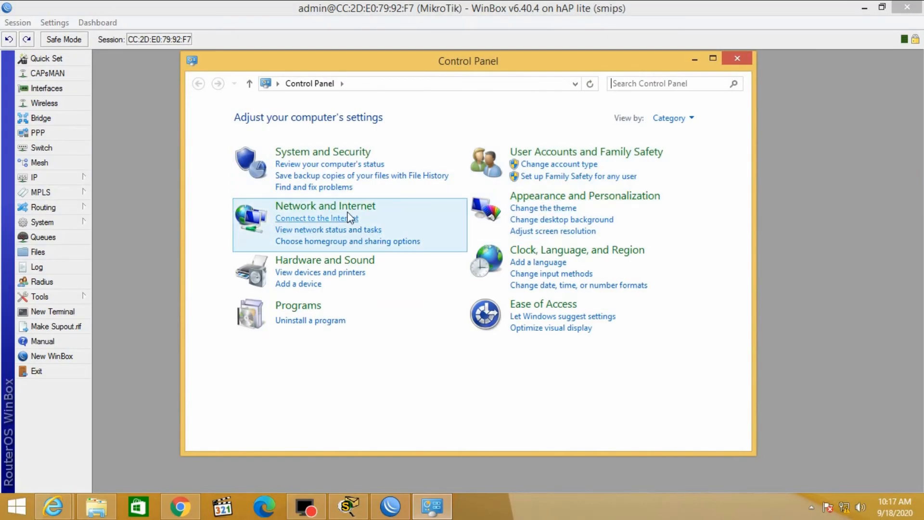
click(317, 210)
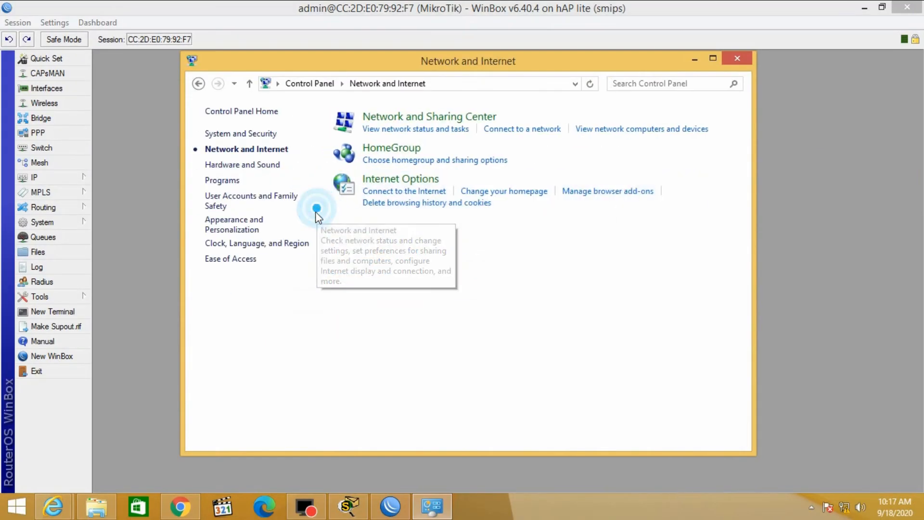
click(403, 132)
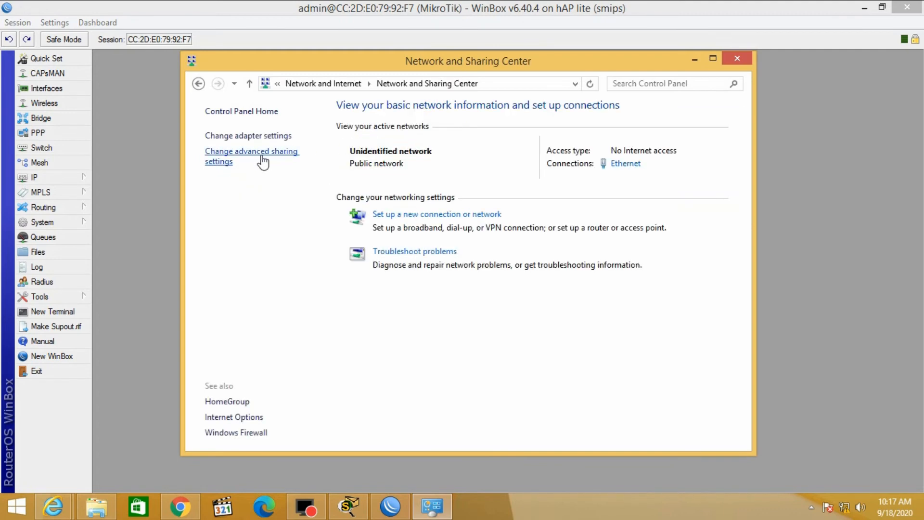
click(254, 135)
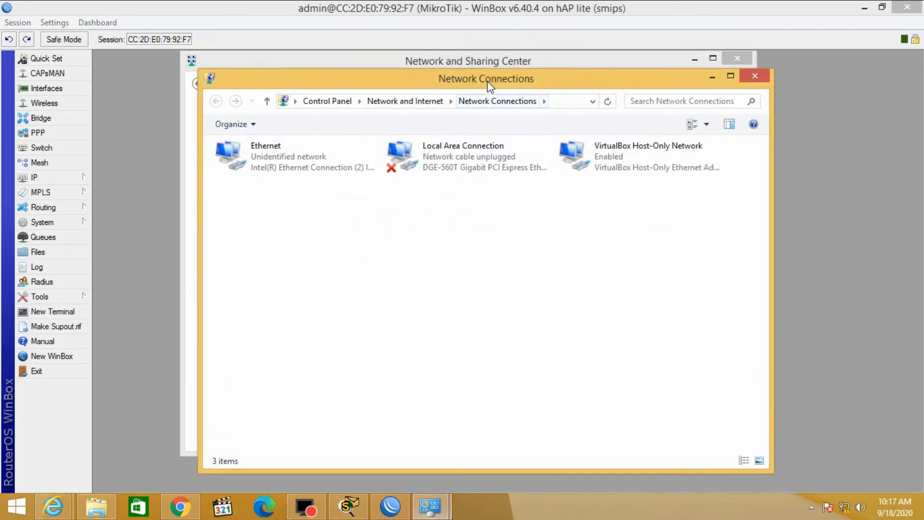
drag(486, 79, 517, 74)
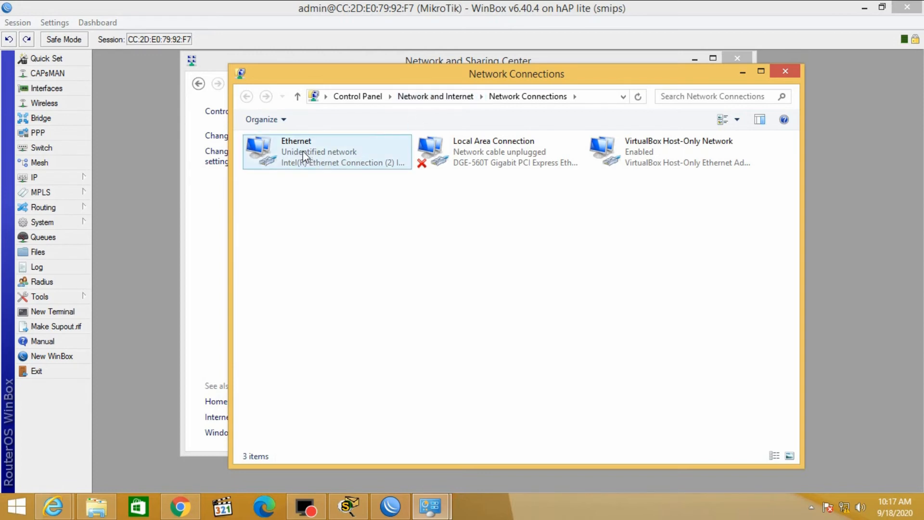
Open the Internet Protocol Version 4 (TCP/IPv4) properties of the Ethernet adapter
click(289, 160)
right_click(289, 160)
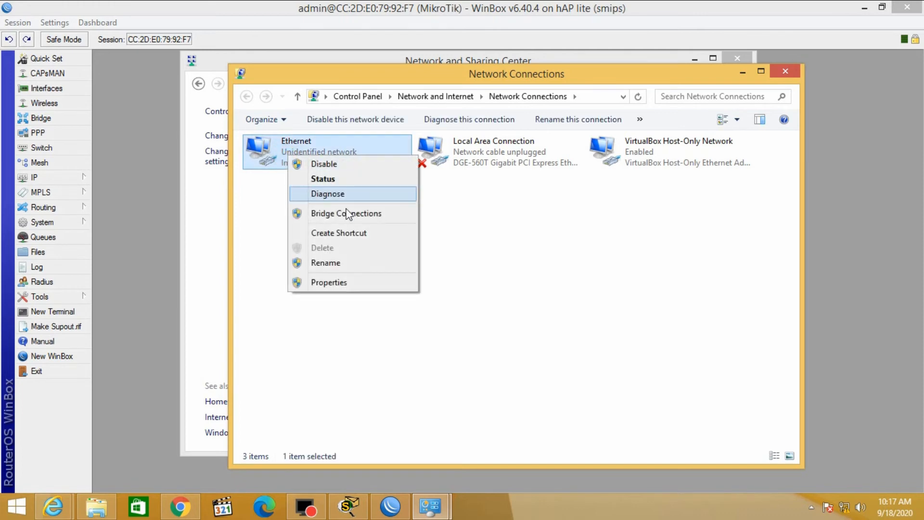
click(343, 284)
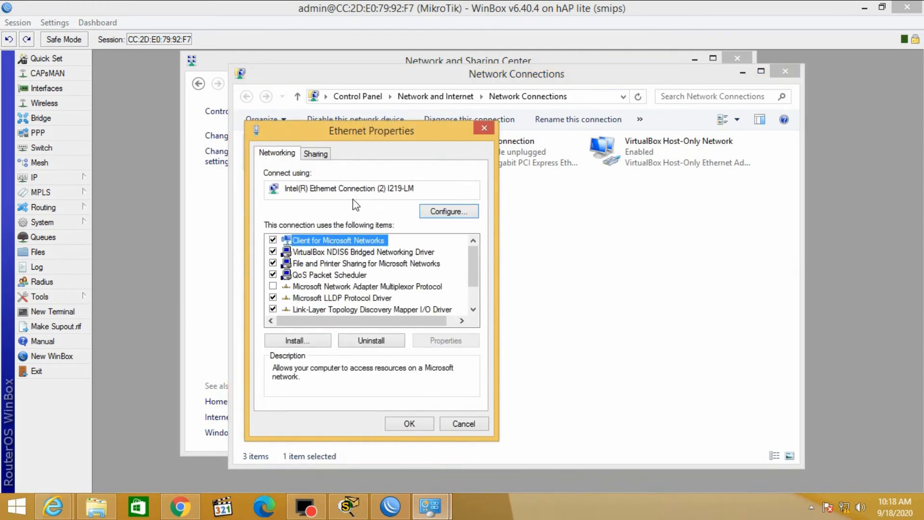
scroll(418, 303, down, 1)
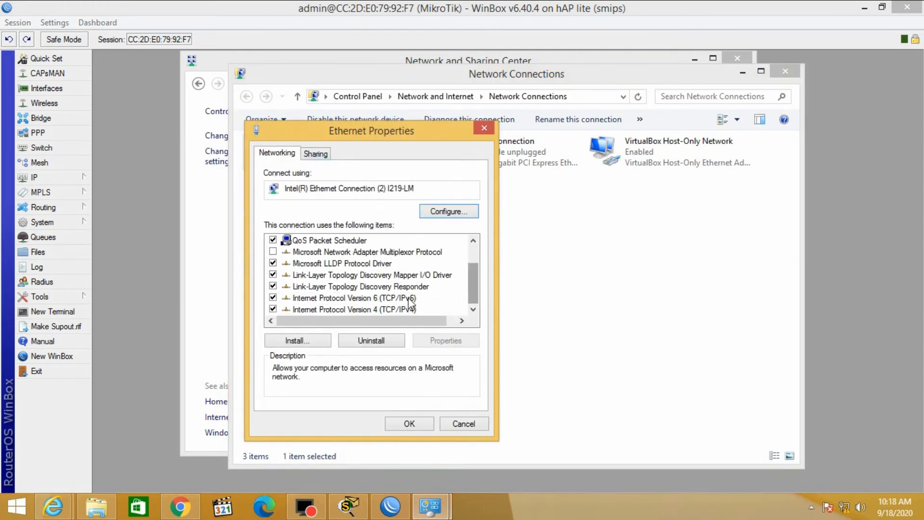
click(386, 311)
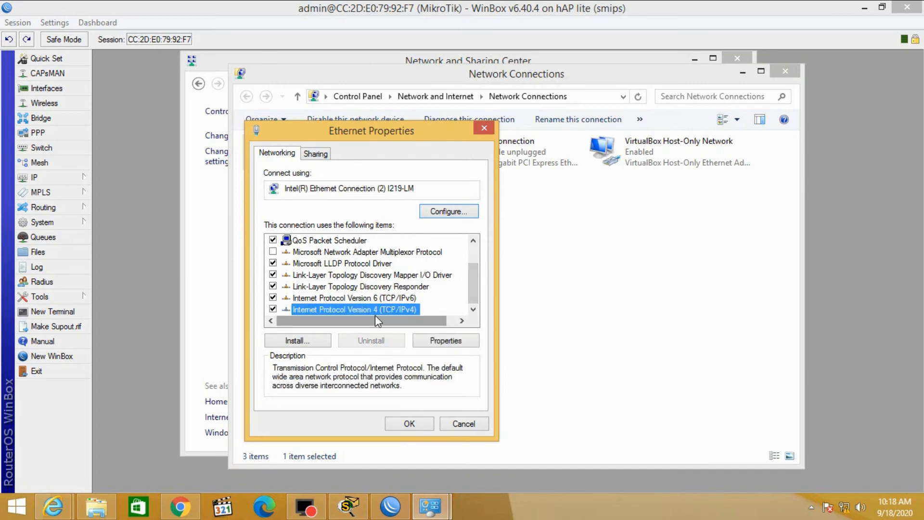
click(460, 343)
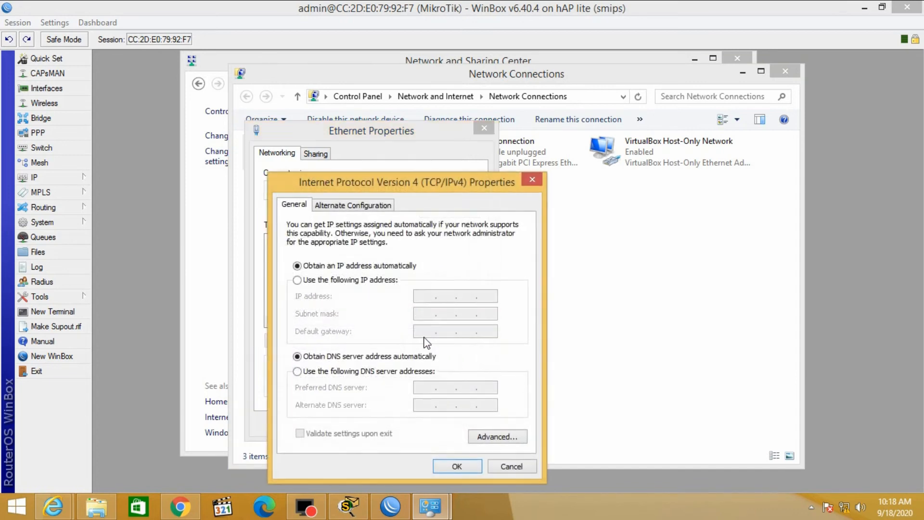
Assign the static IP address 192.168.10.2 with subnet mask 255.255.255.0 and default gateway 192.168.10.1
click(349, 282)
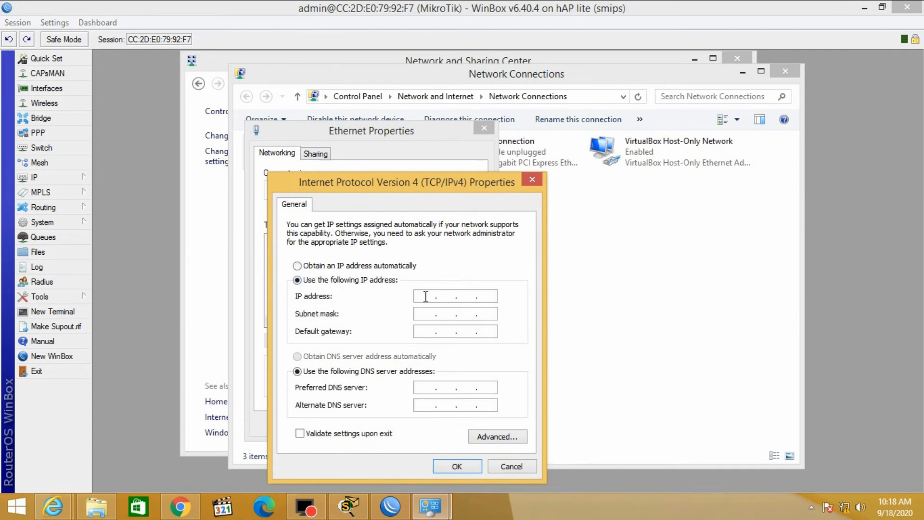
text(192 . 168 . 10 . 2)
key(Tab)
key(Tab)
text(192 . 168 . 10 )
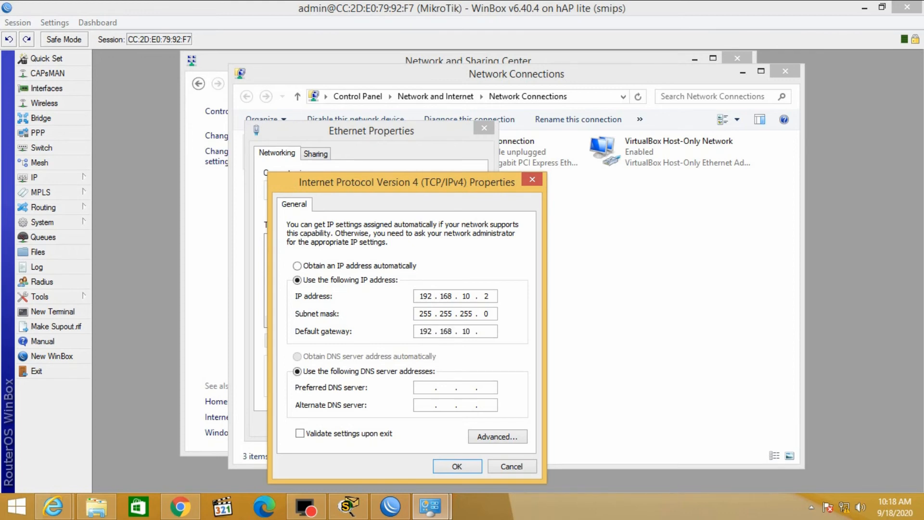
text(. 1)
Set the preferred DNS server to 192.168.10.1 and the alternate to 8.8.8.8, and save the configuration despite the multiple-gateway warning
click(424, 387)
text(192 . 168 . 10 . 1)
click(427, 405)
text(8 . 8 . 8 . 8)
click(457, 466)
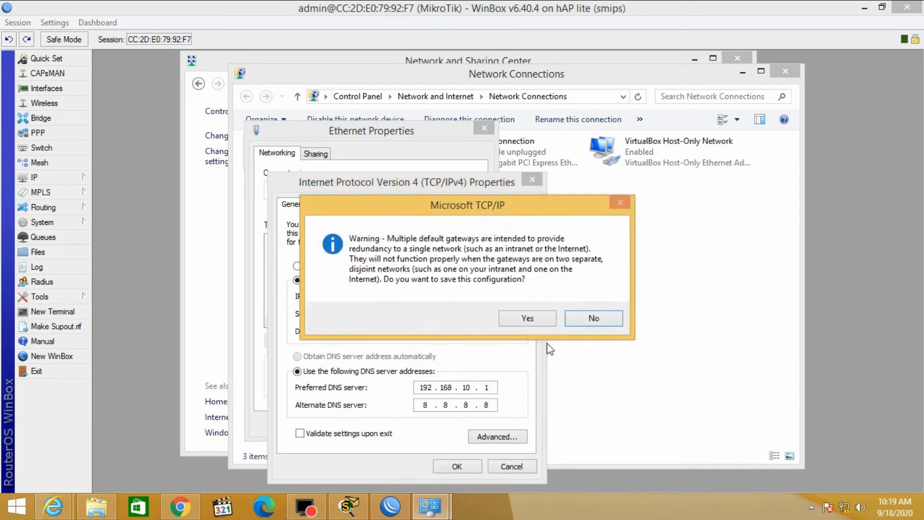
click(538, 320)
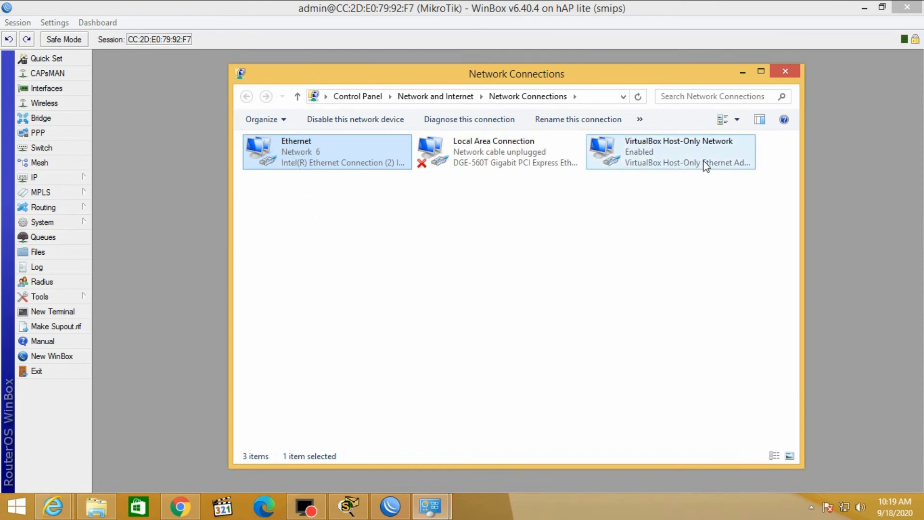
Minimize the Network Connections and WinBox windows, open Command Prompt and test the link to the router with ping 192.168.10.1
click(743, 74)
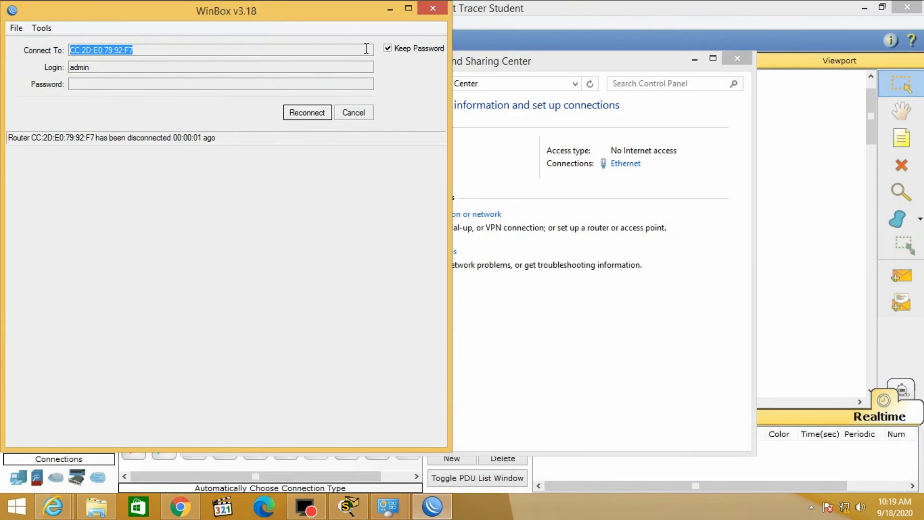
click(392, 9)
click(13, 515)
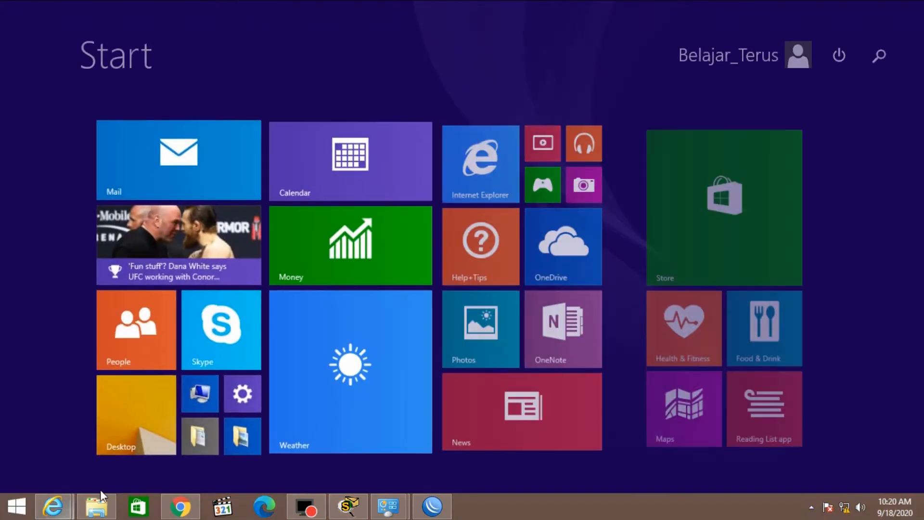
click(880, 62)
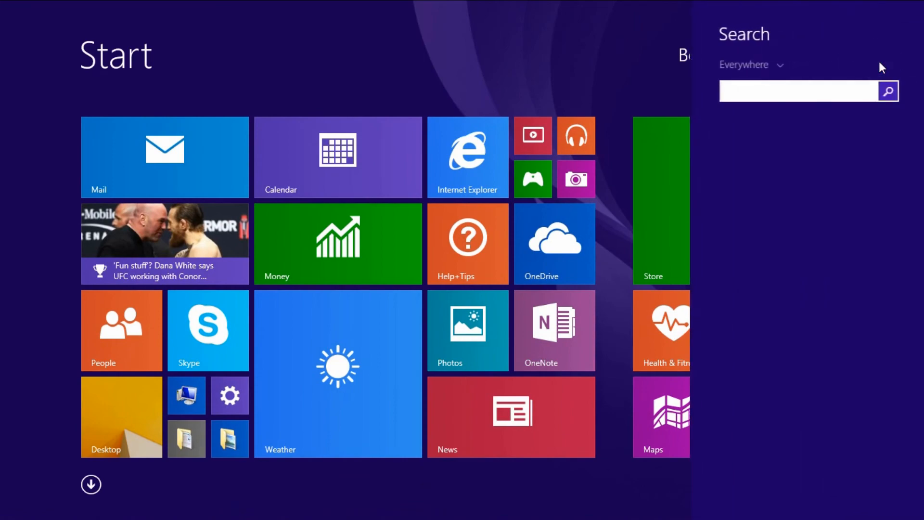
text(cmd)
key(Return)
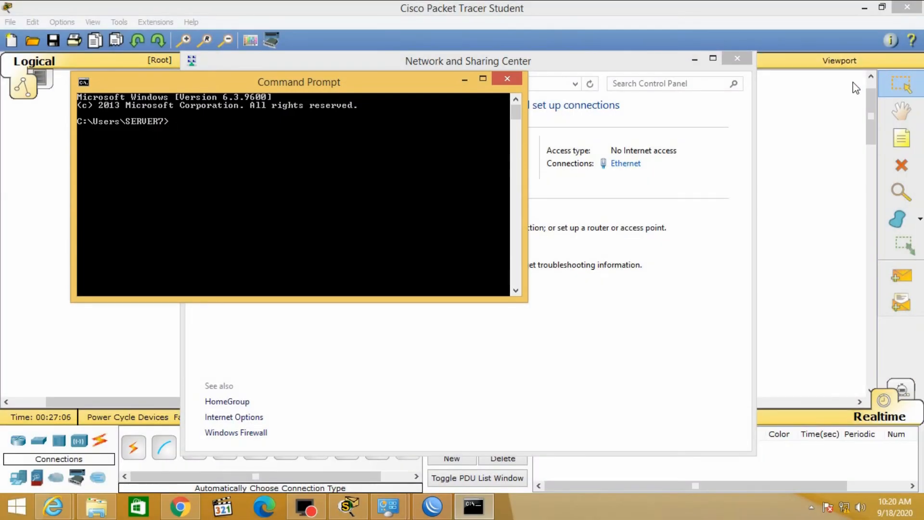
text(ping 192.168.10.1)
key(Return)
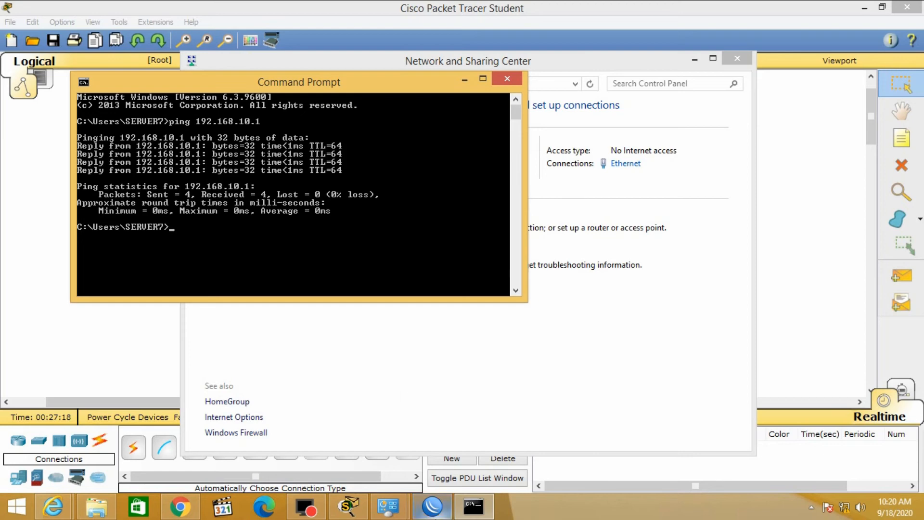
Review the topology in Packet Tracer, and test internet access from the PC in Command Prompt with ping 8.8.8.8
click(349, 505)
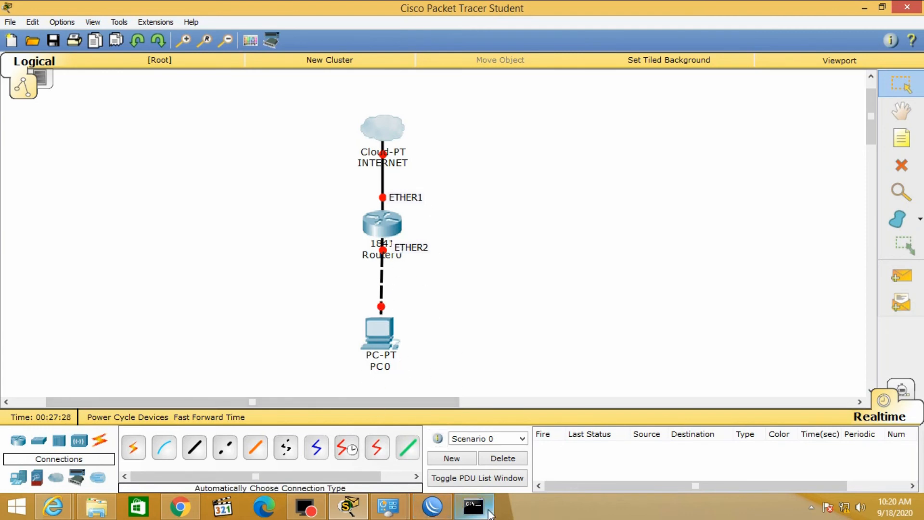
click(473, 505)
text(ping)
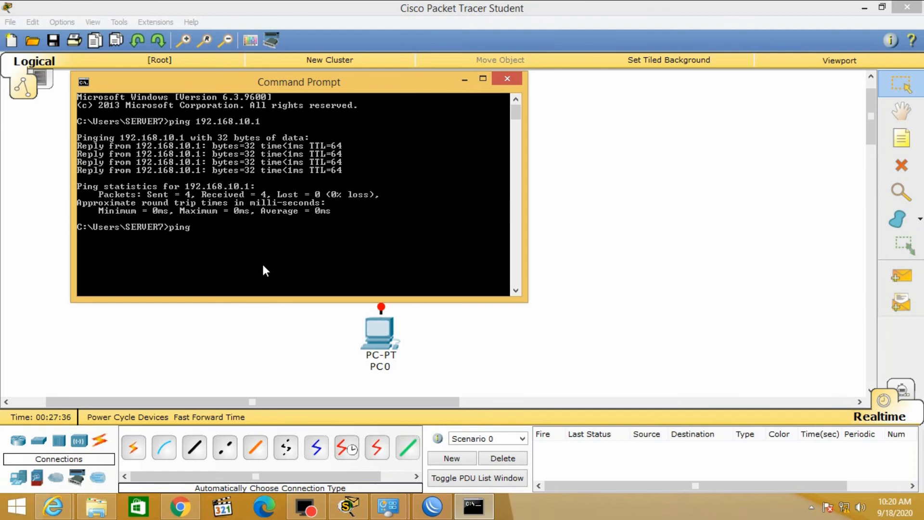
text(8.8.8.8)
key(Return)
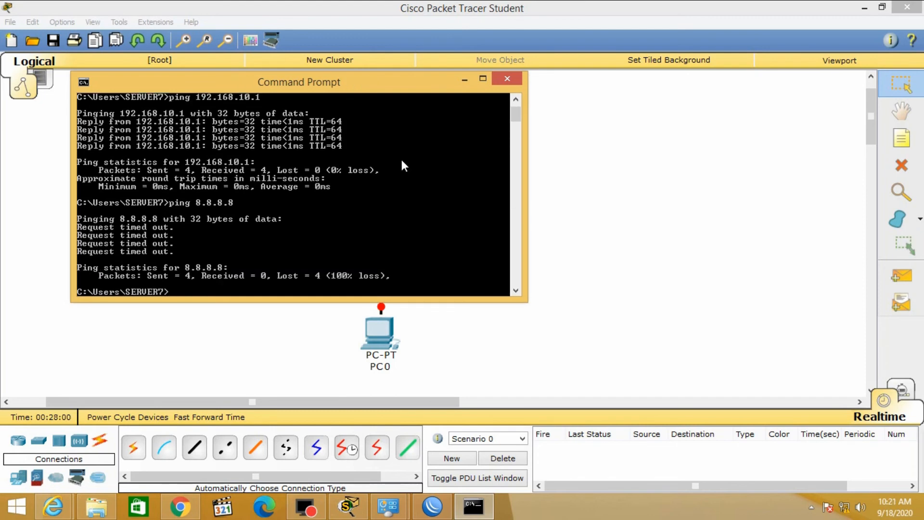
click(466, 79)
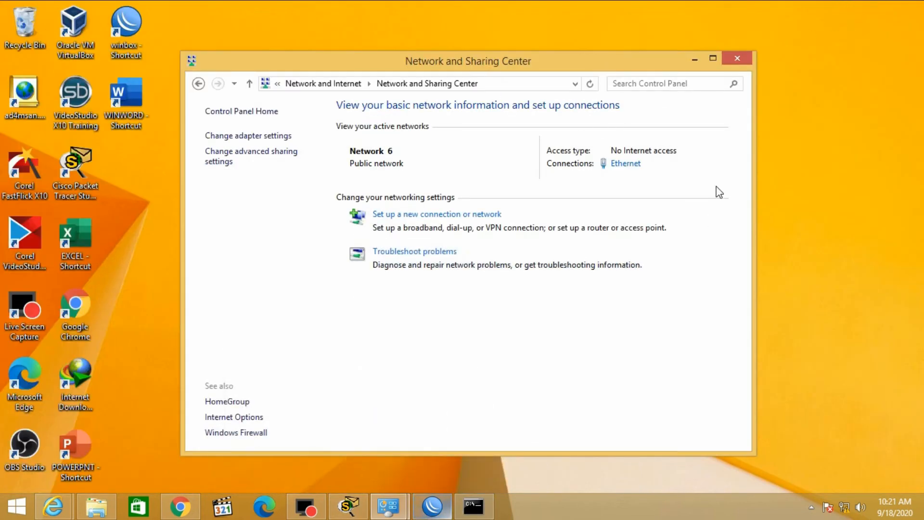
Close the Network and Sharing Center and reconnect to the router in WinBox as admin
click(739, 60)
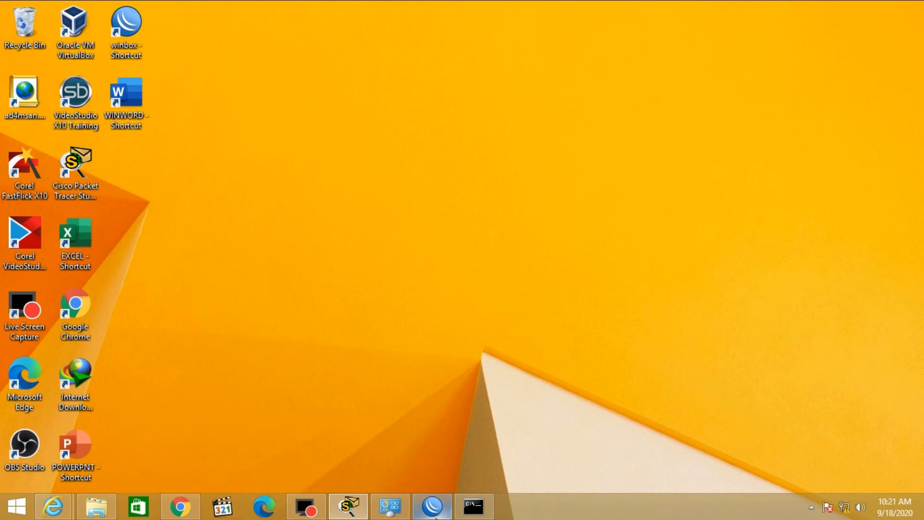
click(432, 505)
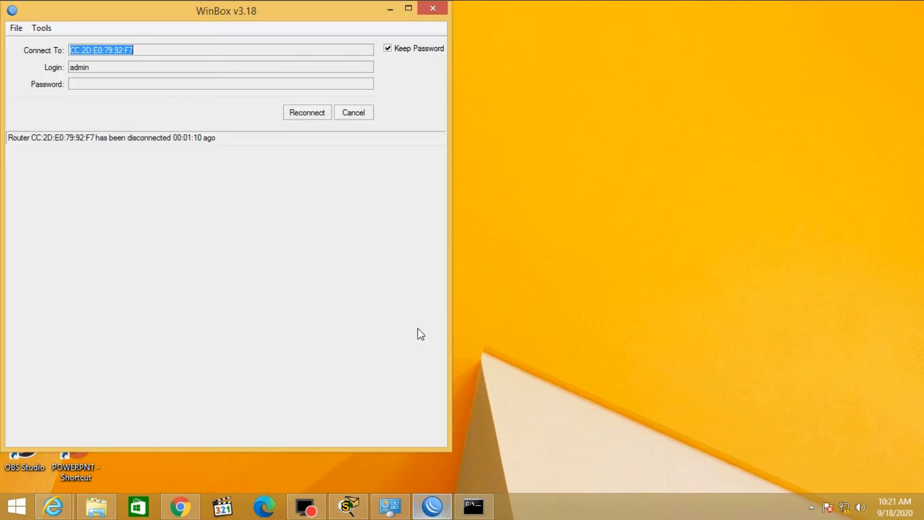
click(314, 116)
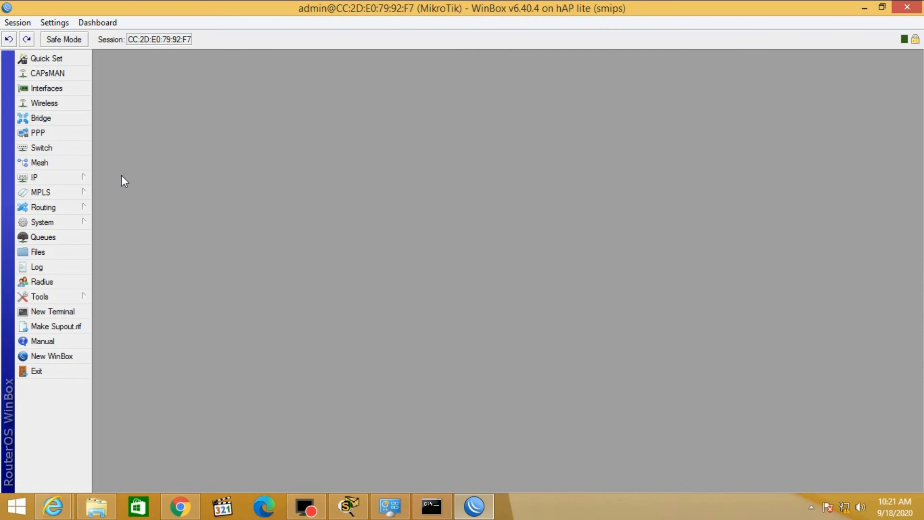
Add a NAT rule to the router's IP firewall with chain srcnat and out interface ether1
click(72, 177)
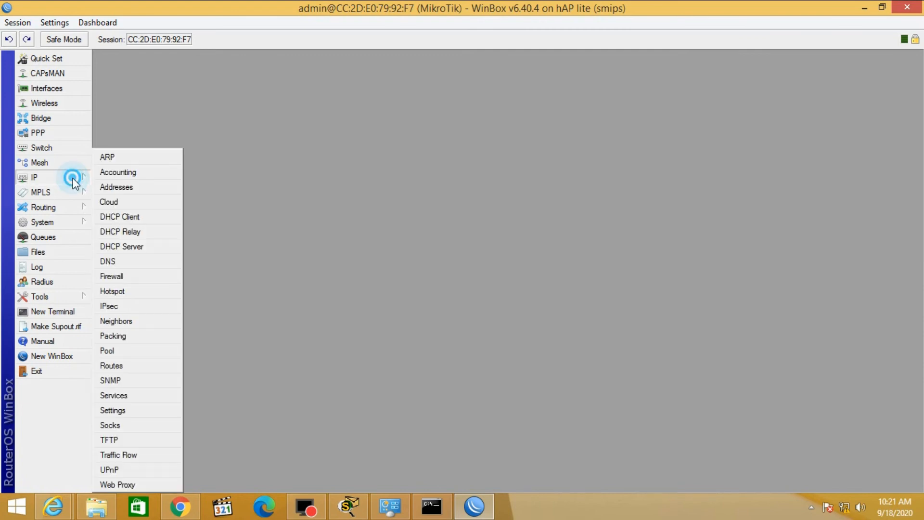
click(146, 275)
drag(367, 91, 486, 87)
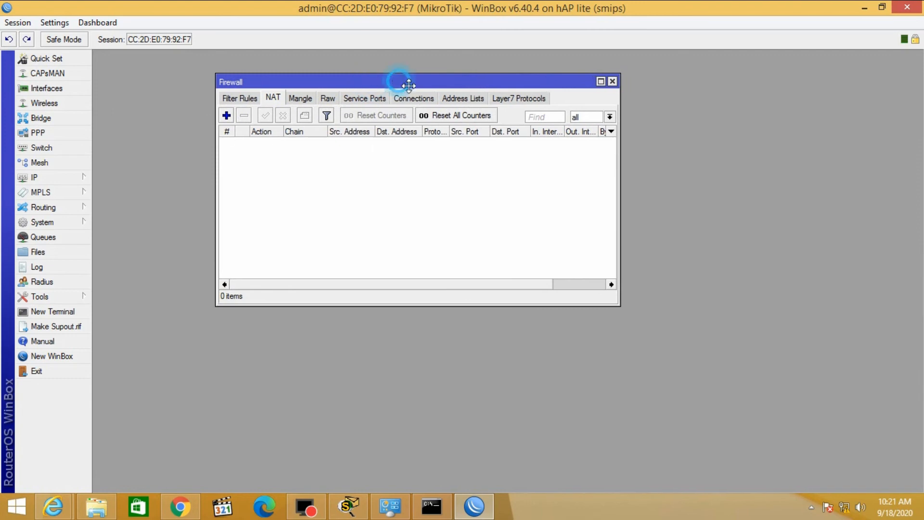
drag(406, 83, 455, 122)
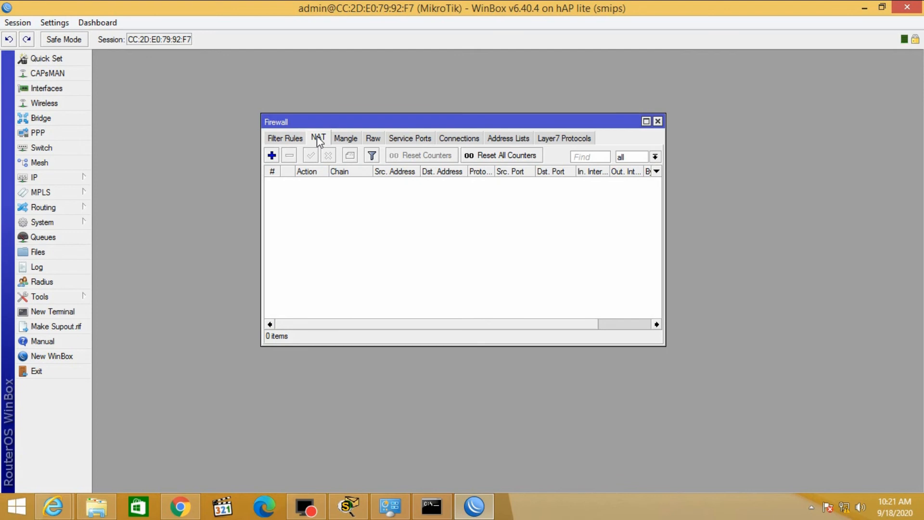
click(272, 155)
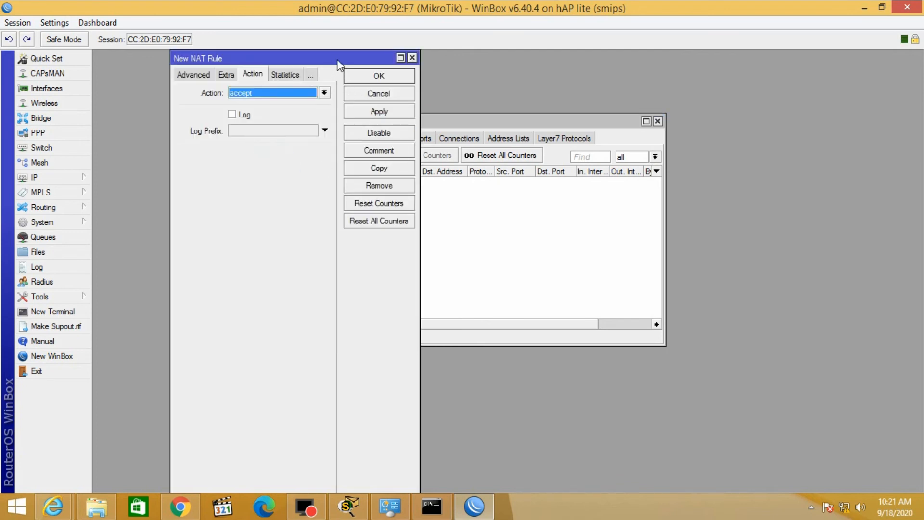
drag(337, 58, 513, 72)
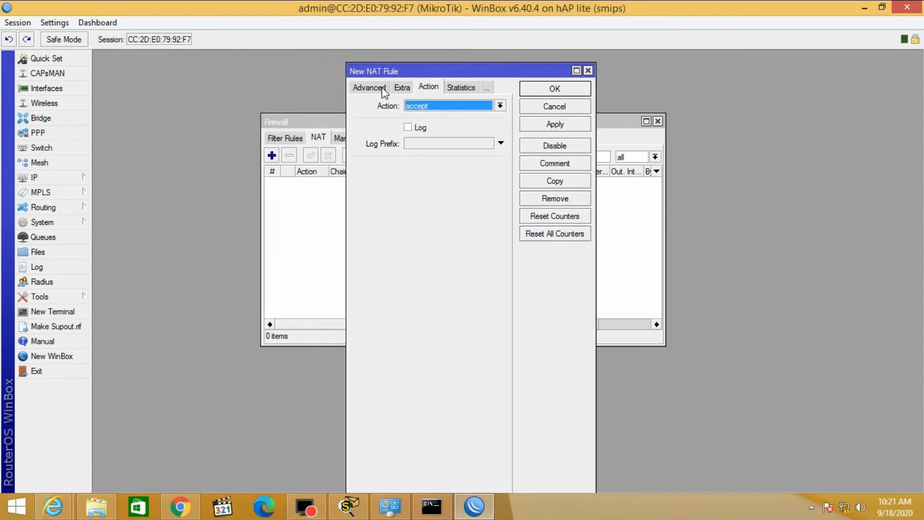
click(369, 89)
click(365, 88)
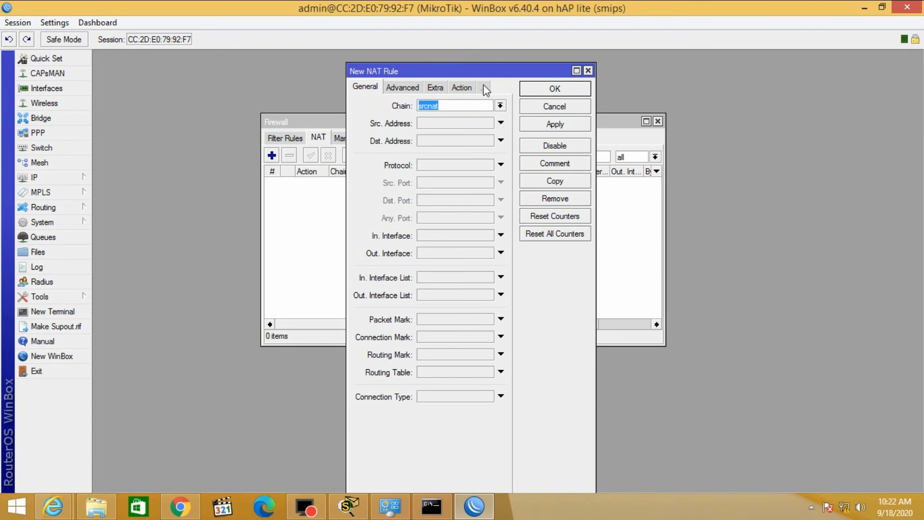
drag(494, 71, 490, 65)
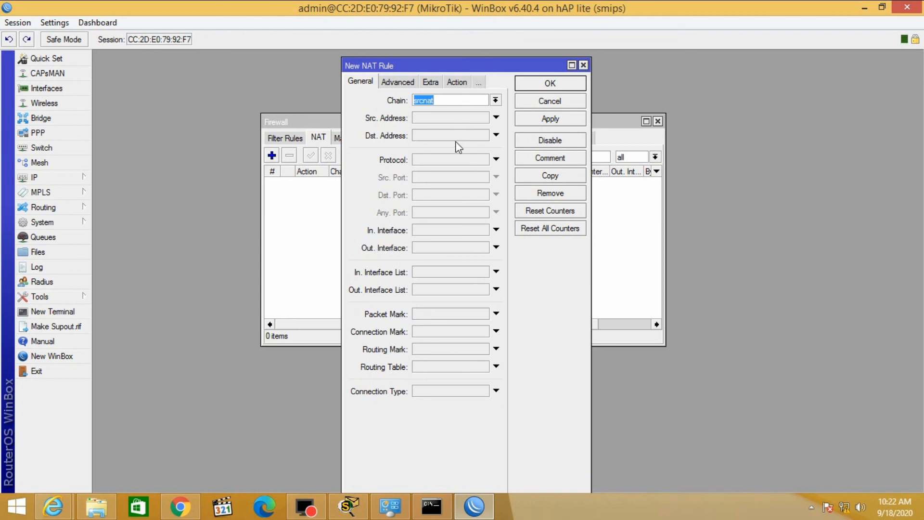
click(442, 250)
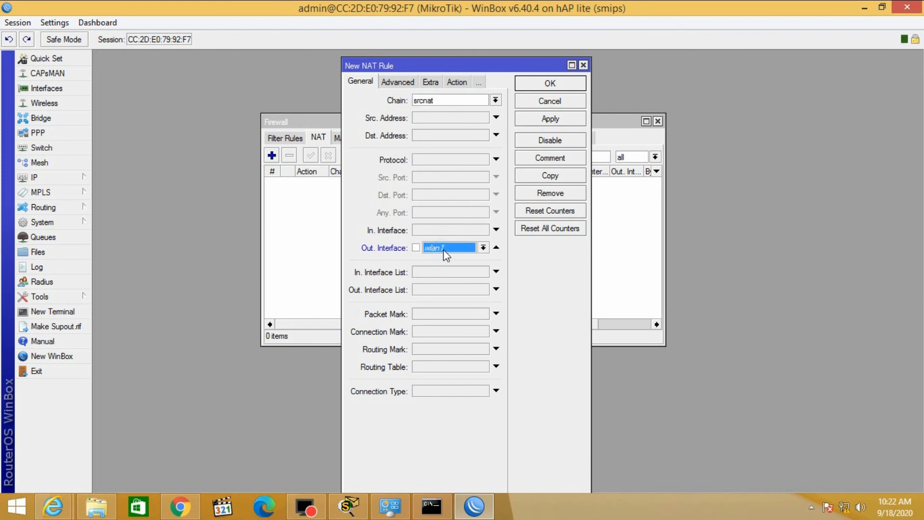
click(483, 247)
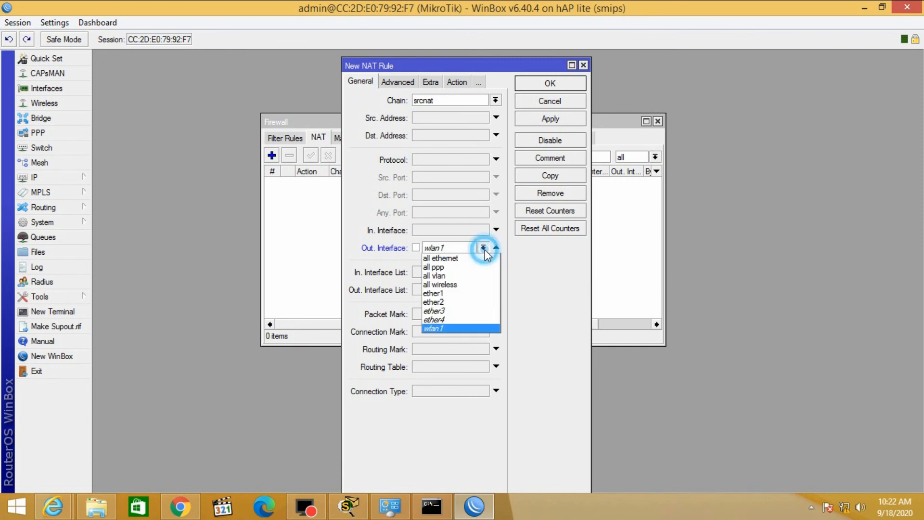
click(458, 293)
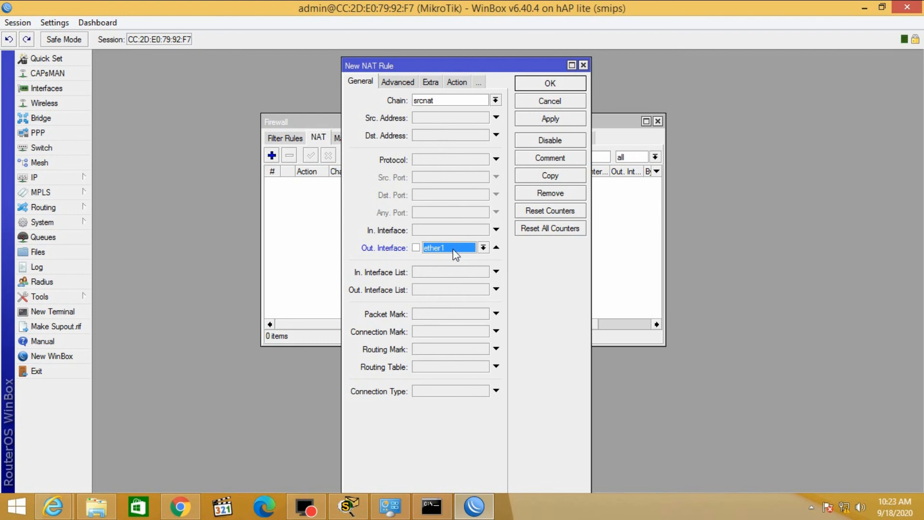
Set the new NAT rule's action to masquerade, save it, and widen the Firewall window to show the Bytes and Packets columns
click(463, 82)
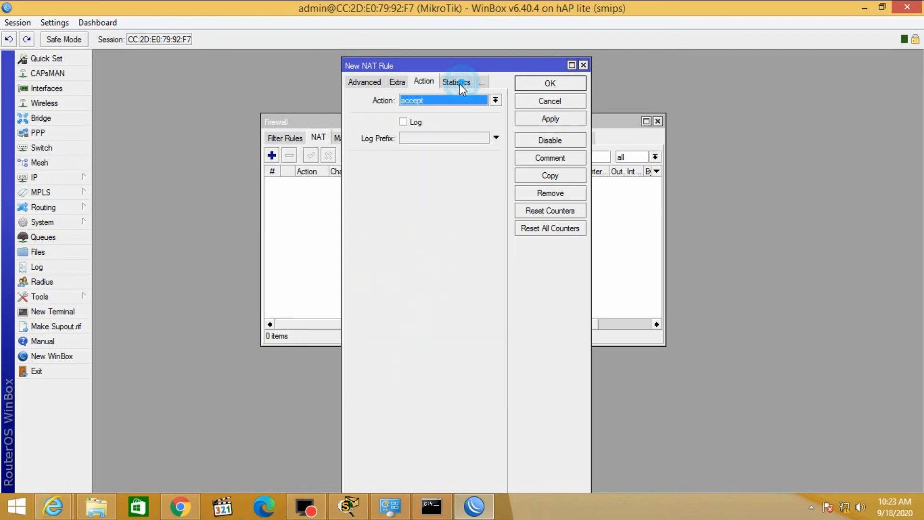
click(495, 101)
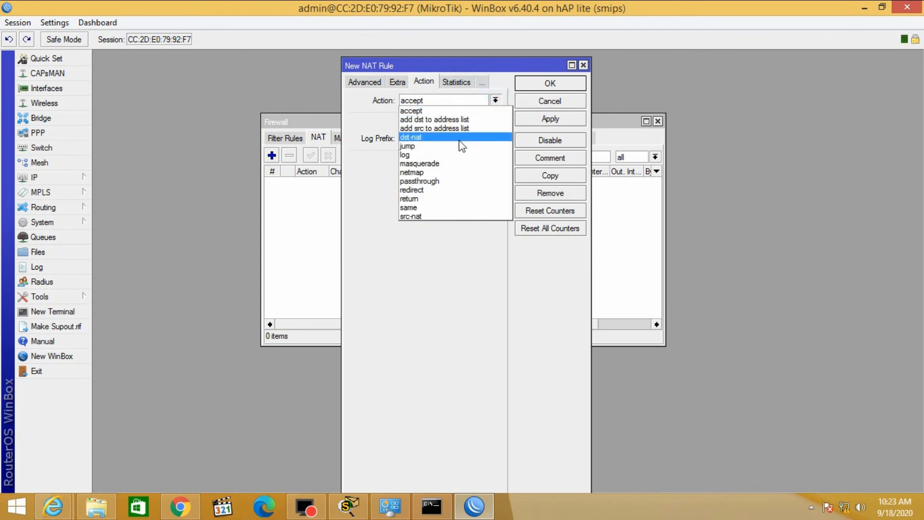
click(450, 166)
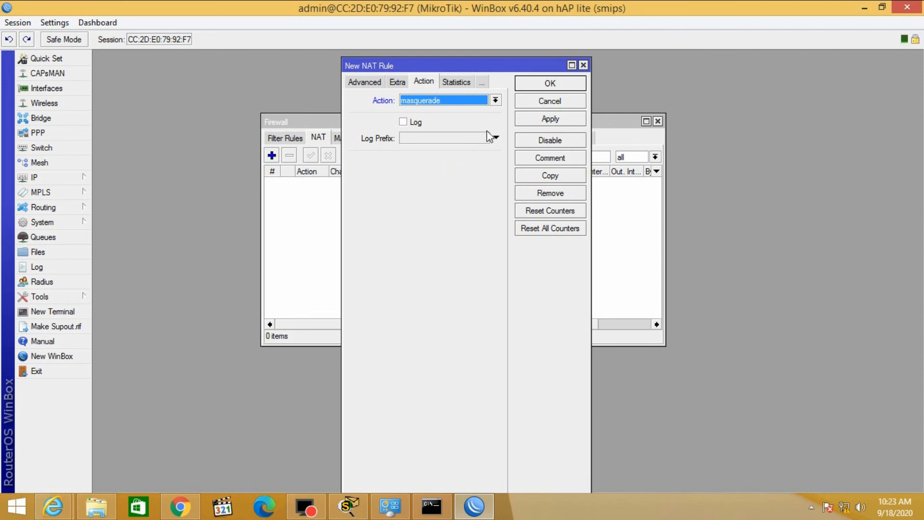
click(536, 86)
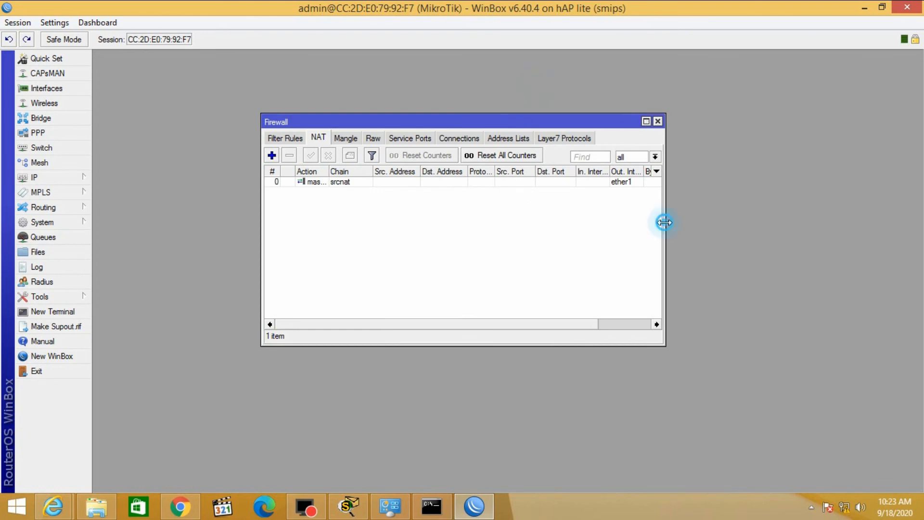
drag(663, 220, 821, 219)
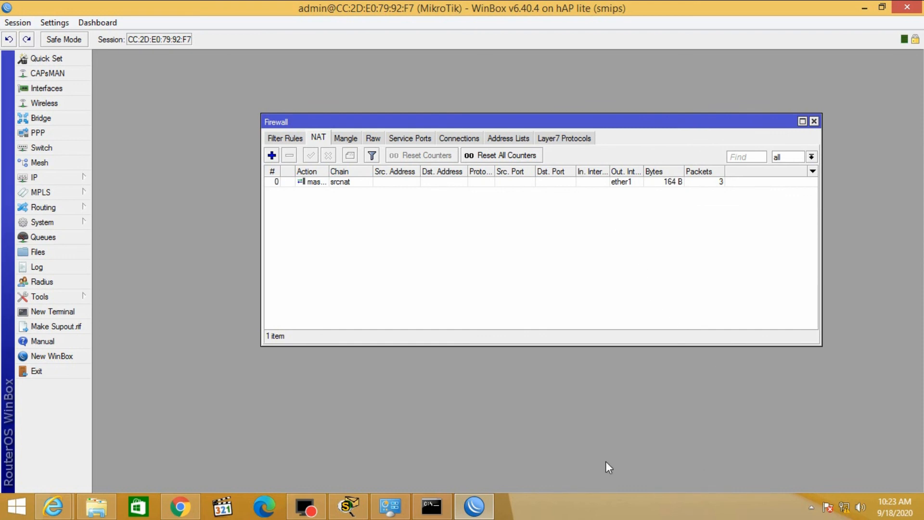
Switch to Command Prompt, repeat ping 8.8.8.8 to retest internet access from the PC, and minimize the window
mouse_move(440, 513)
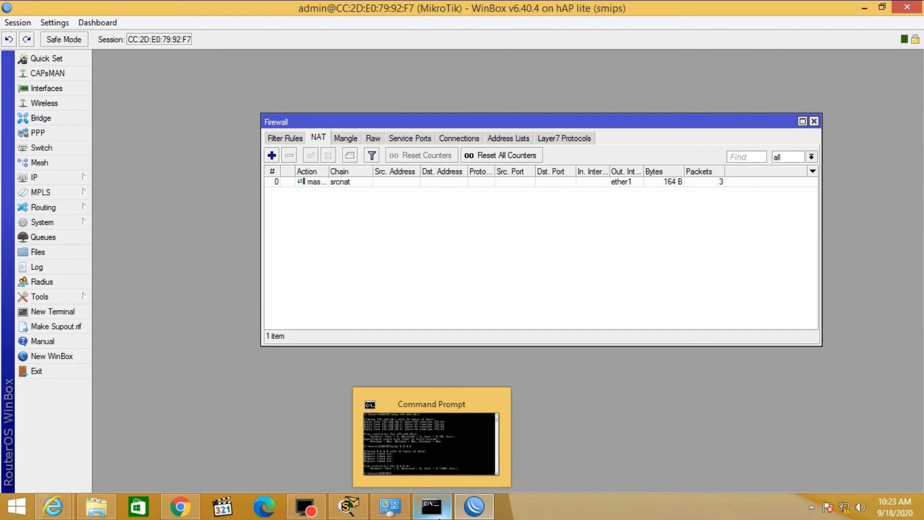
click(436, 509)
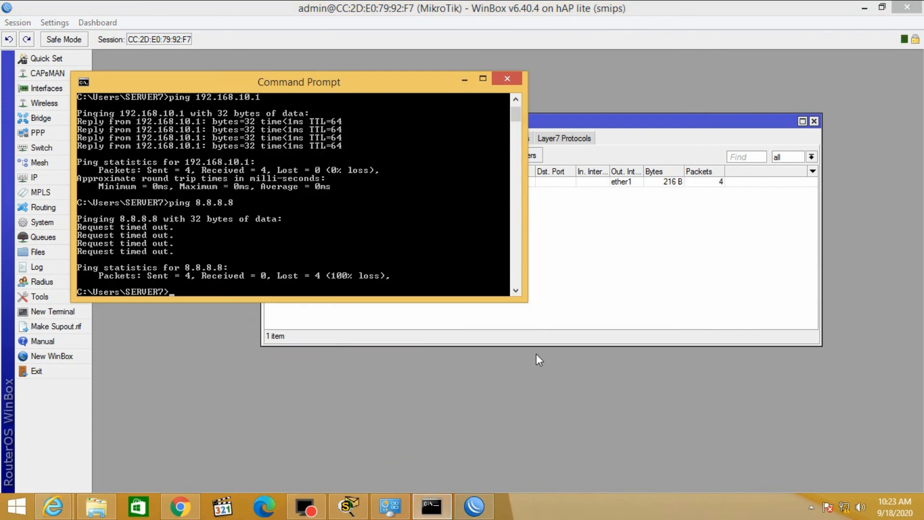
key(Up)
key(Return)
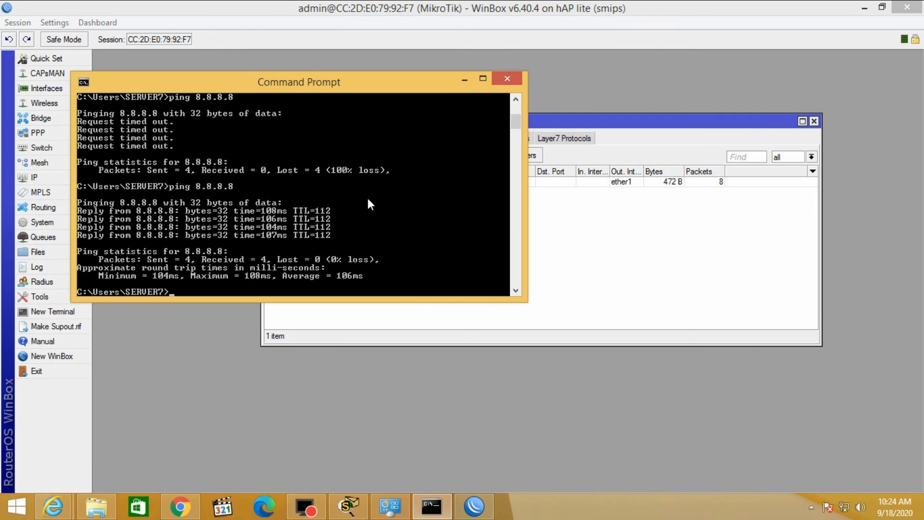
click(465, 81)
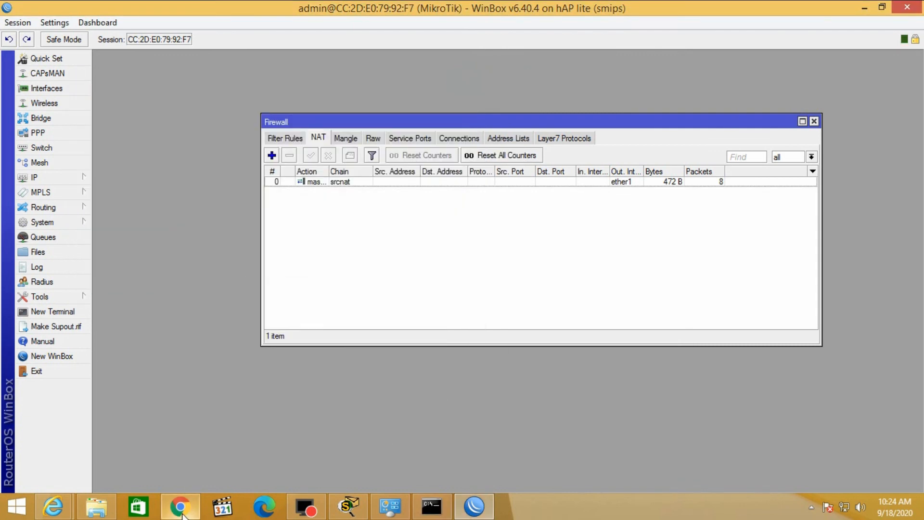
Test browsing by opening YouTube in Chrome, and review the network topology in Packet Tracer before returning to WinBox
click(180, 506)
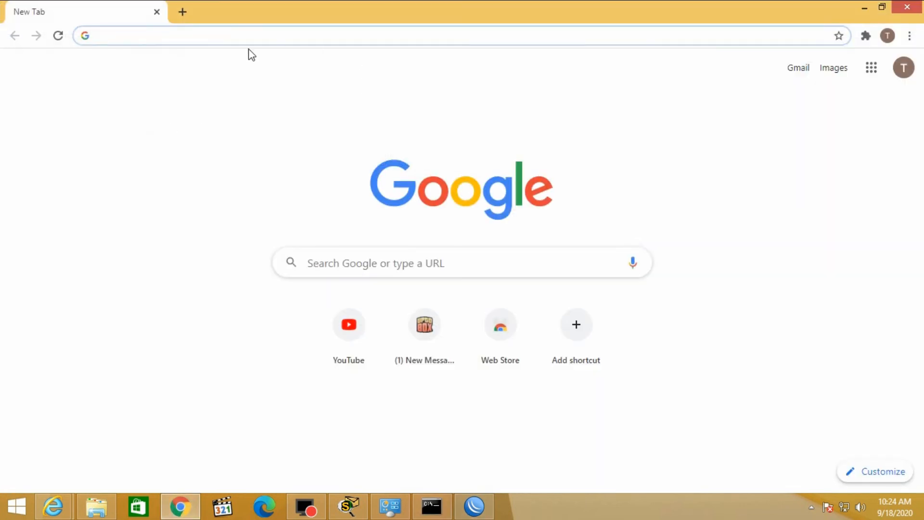
click(360, 342)
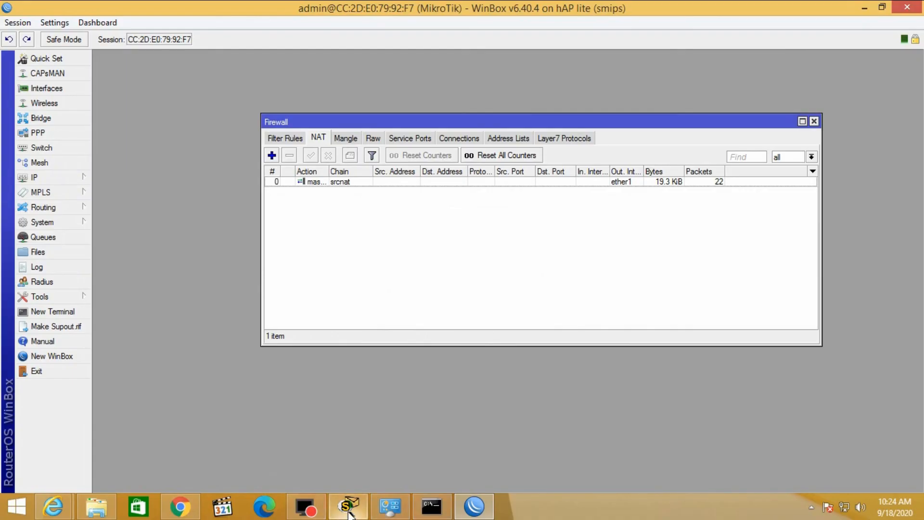
click(349, 505)
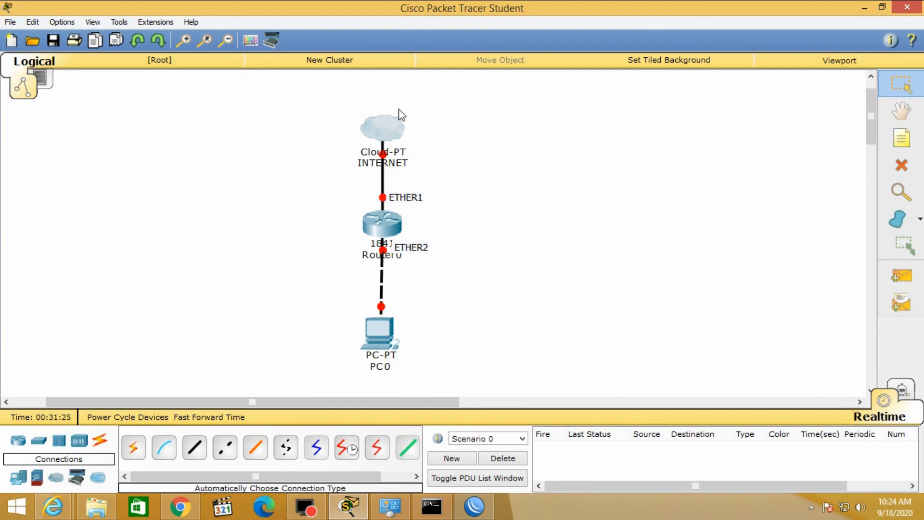
click(472, 510)
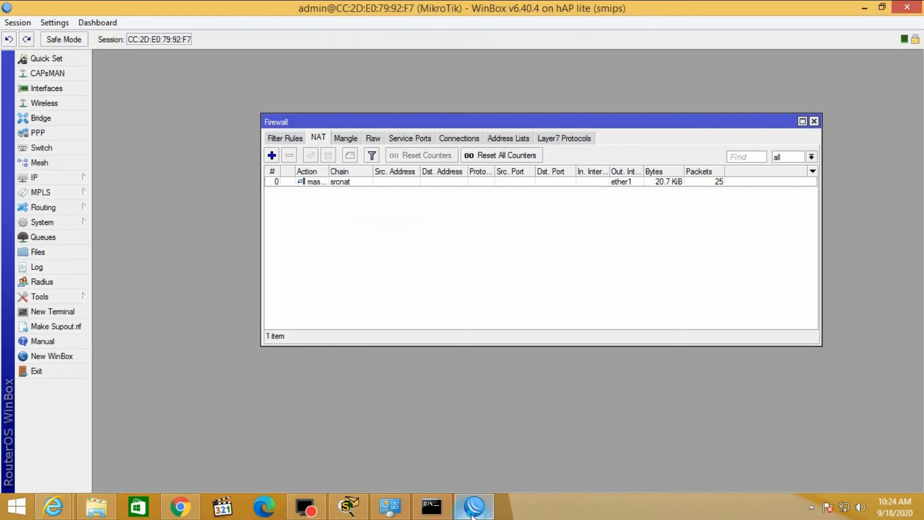